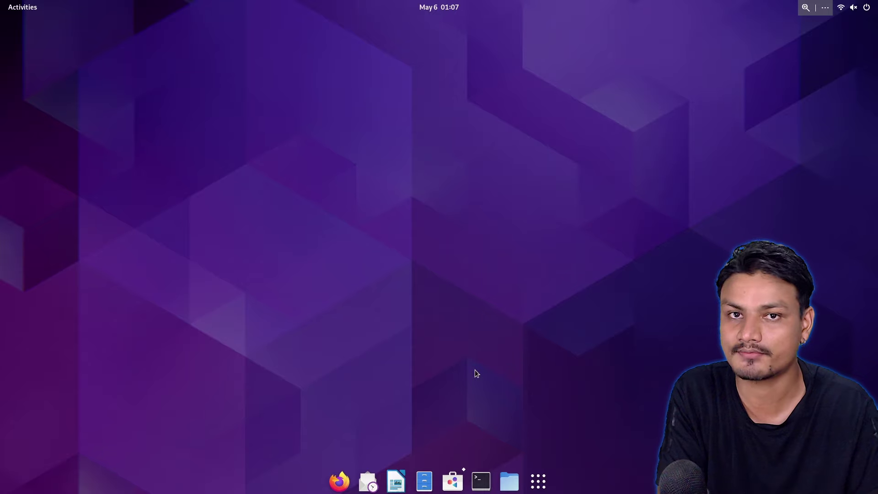
Step: Search the system for "about", open the About settings and examine the hardware and operating system details
left_click(541, 481)
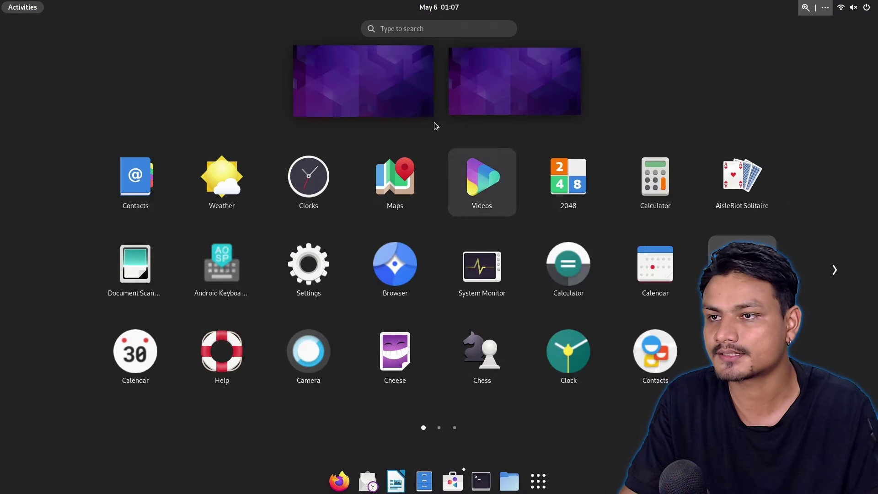
left_click(429, 28)
type("about")
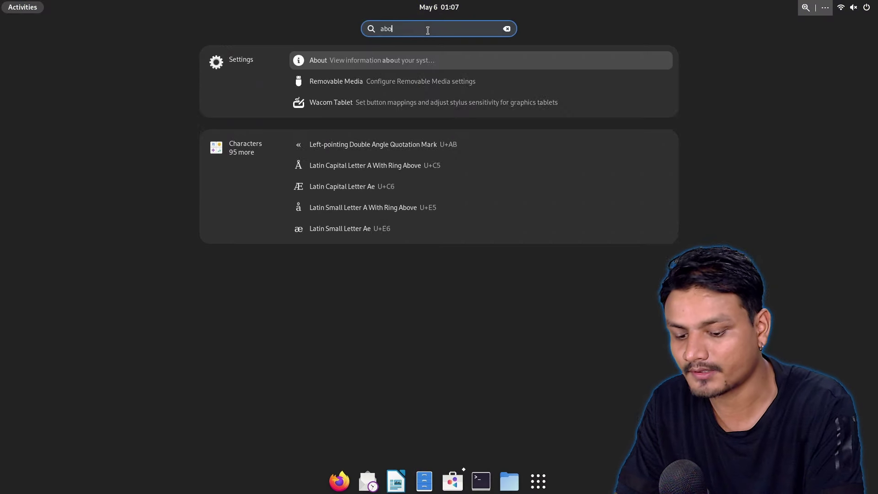
left_click(410, 61)
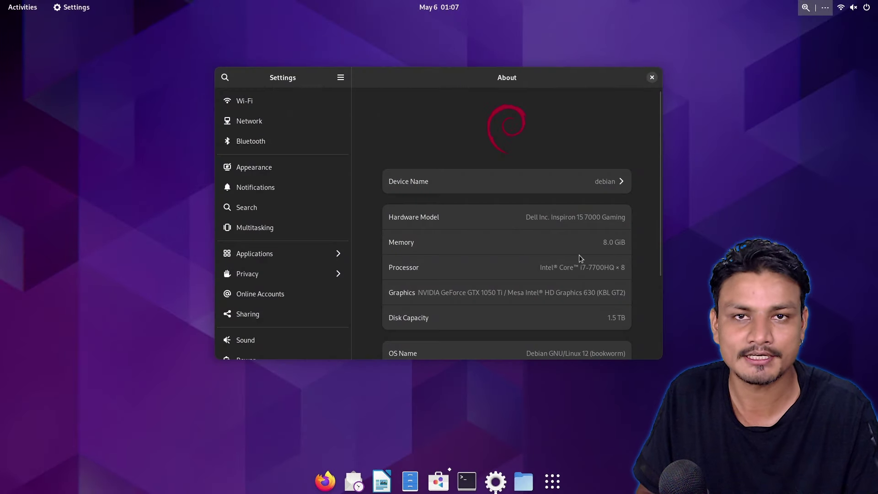
scroll(556, 259, "down", 2)
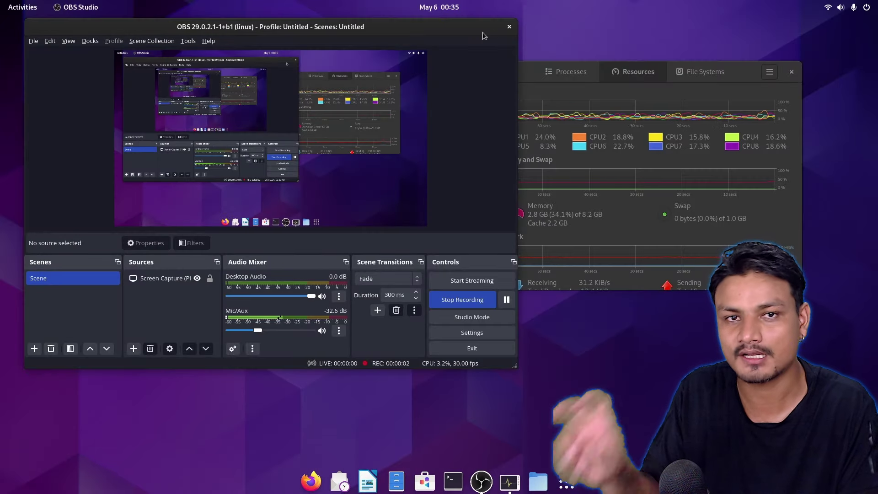
Step: Move the OBS window lower, launch Files, Software and Terminal, and open the full contents of the docked folder
left_click_drag(481, 30, 488, 78)
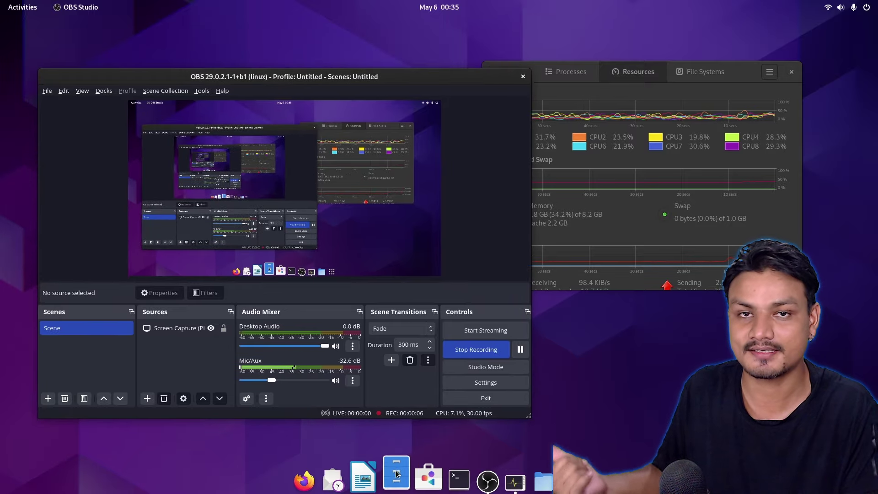
left_click(397, 480)
left_click(420, 478)
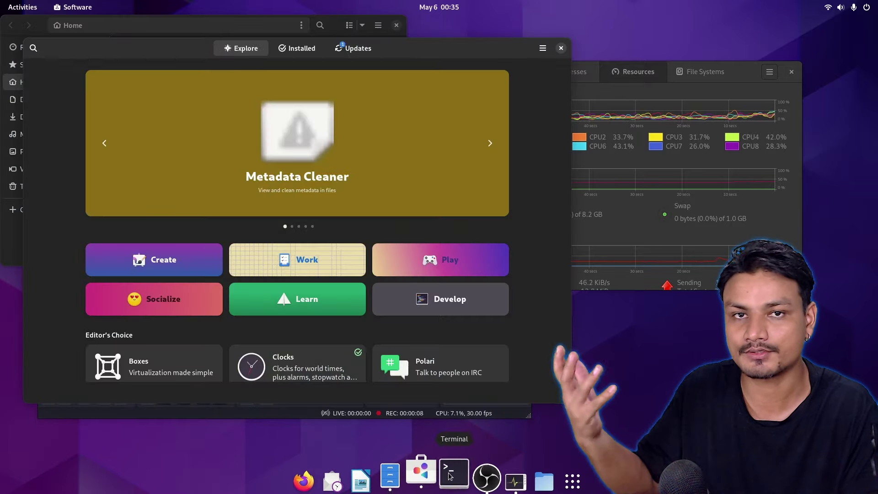
left_click(453, 474)
left_click(543, 479)
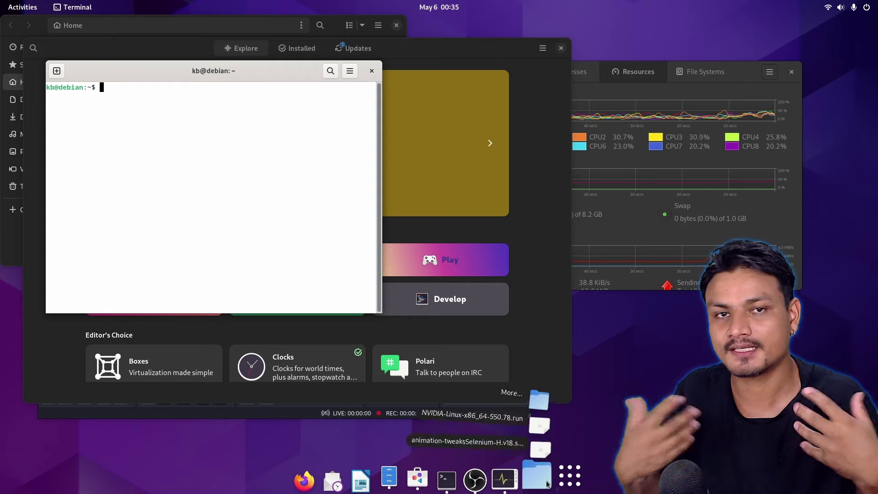
left_click(540, 405)
left_click(566, 476)
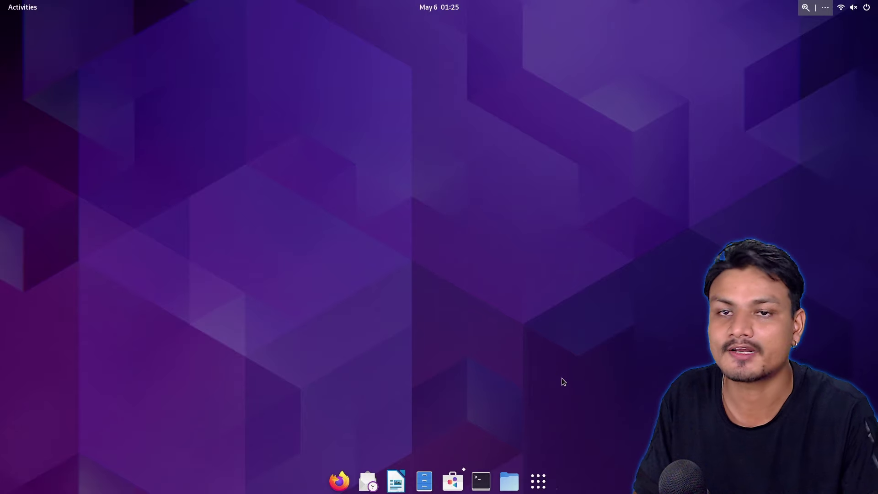
left_click(538, 478)
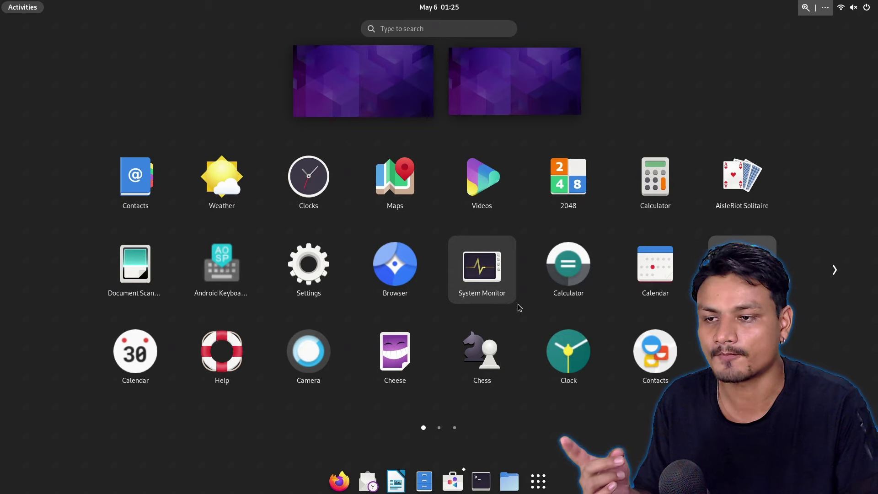
left_click(538, 481)
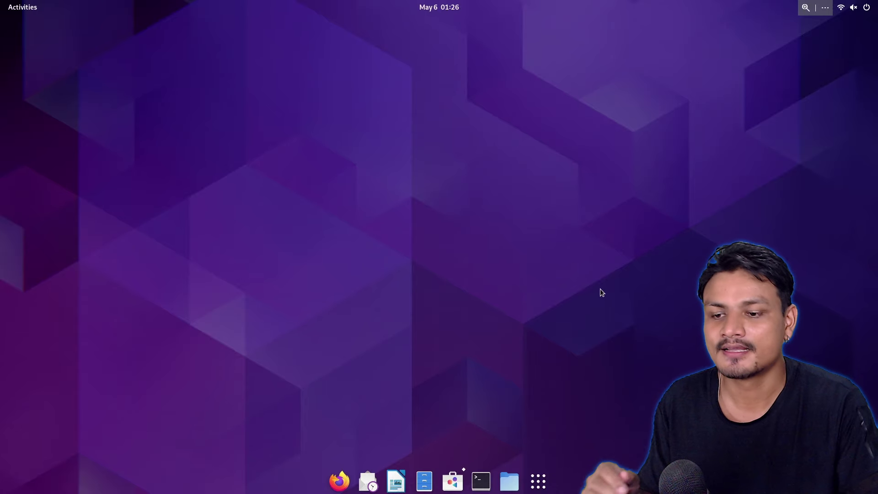
Step: Open Settings, review the Remote Desktop options under Sharing, and close Settings
left_click(538, 480)
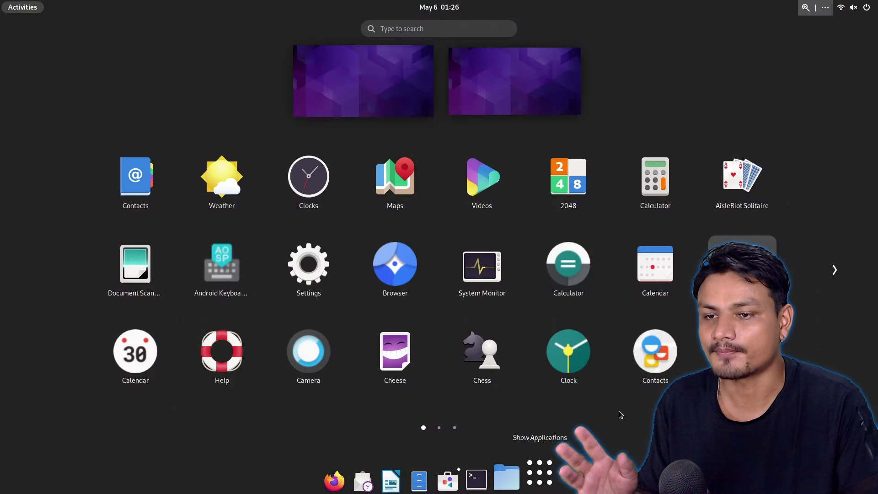
scroll(313, 272, "down", 1)
scroll(313, 276, "up", 1)
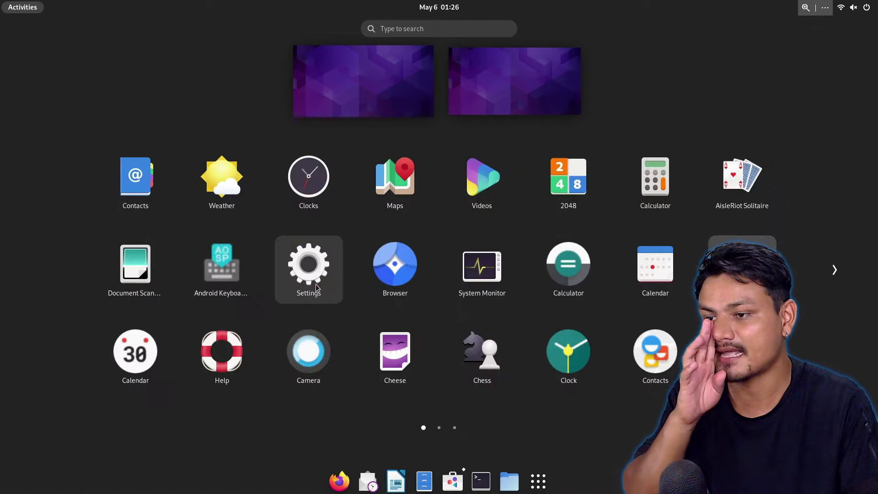
left_click(316, 279)
scroll(287, 270, "down", 3)
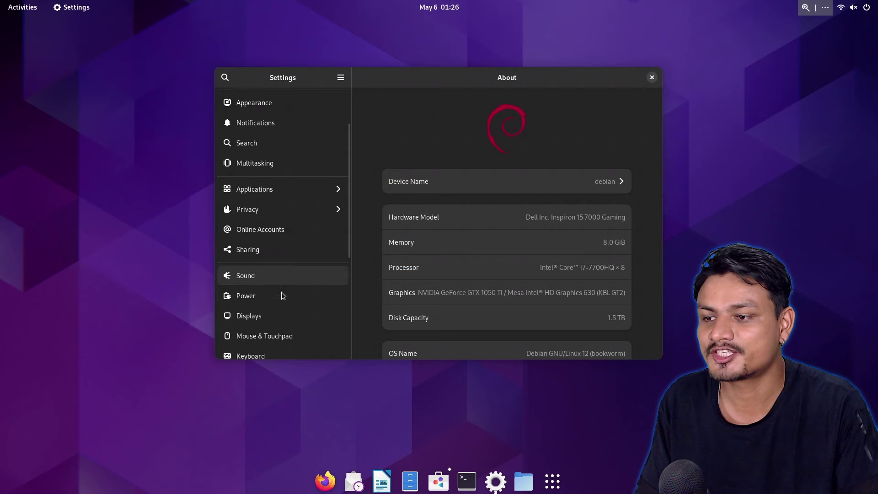
left_click(276, 251)
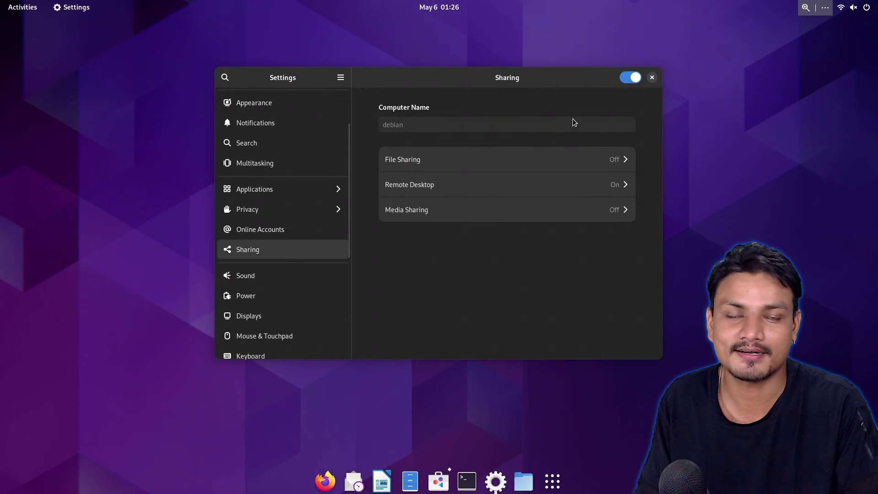
left_click(417, 189)
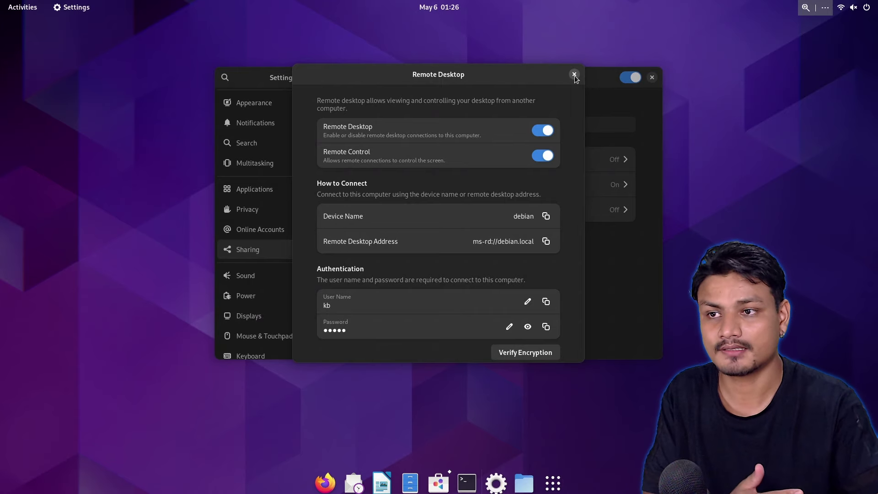
left_click(574, 75)
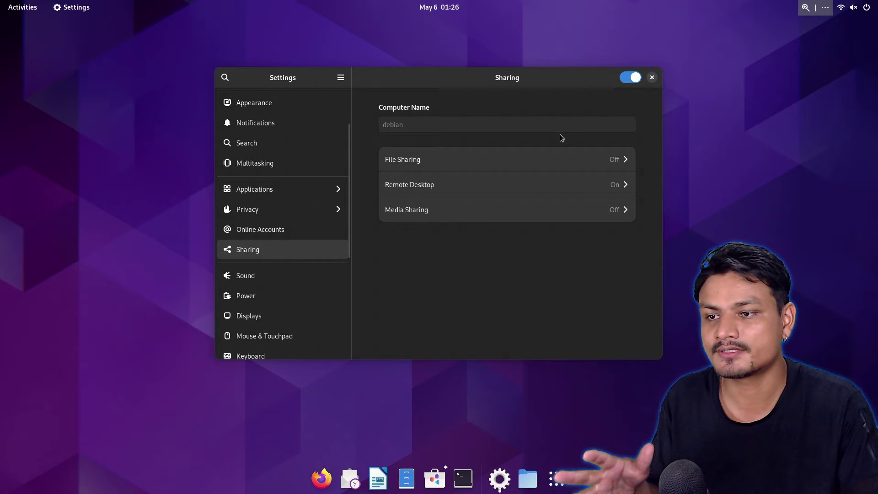
left_click(653, 78)
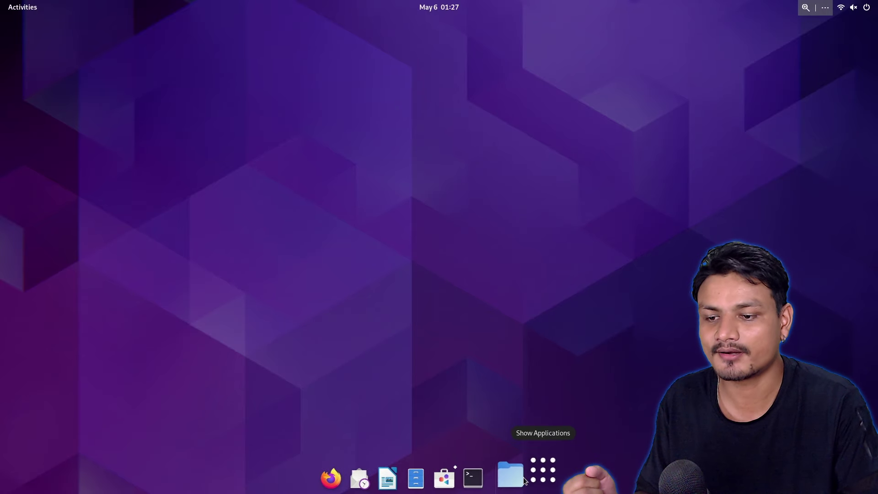
left_click(32, 11)
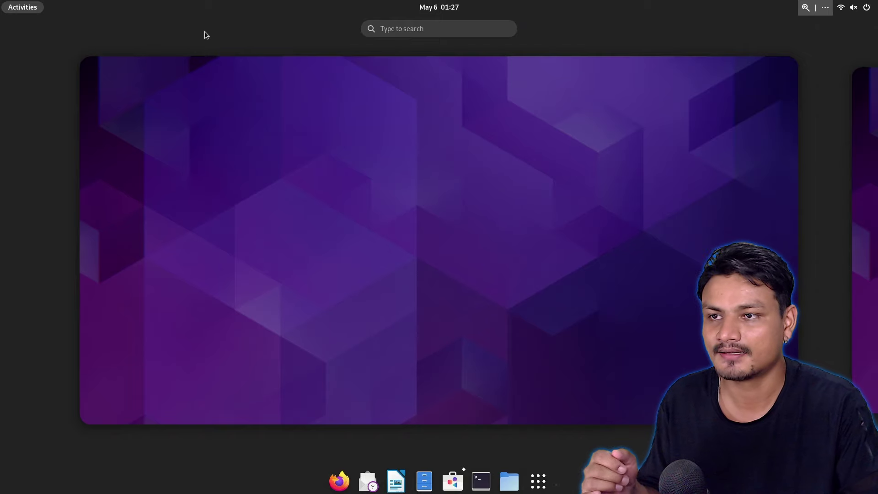
left_click(467, 215)
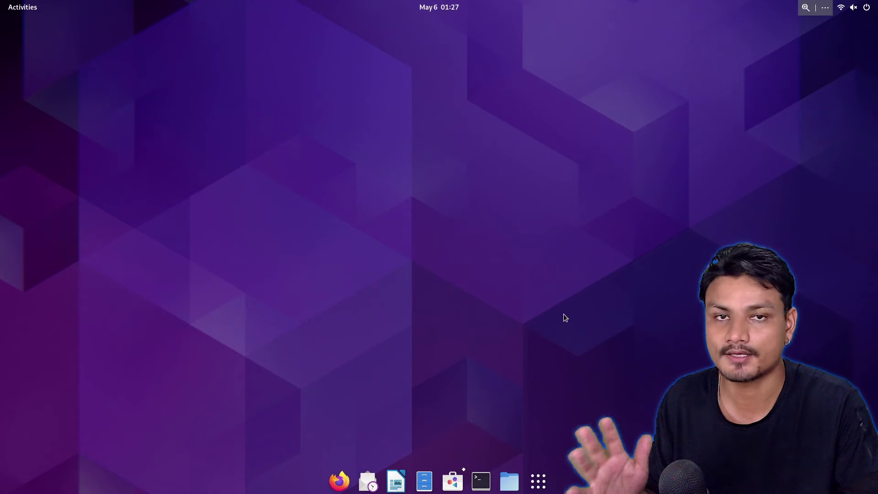
left_click(532, 485)
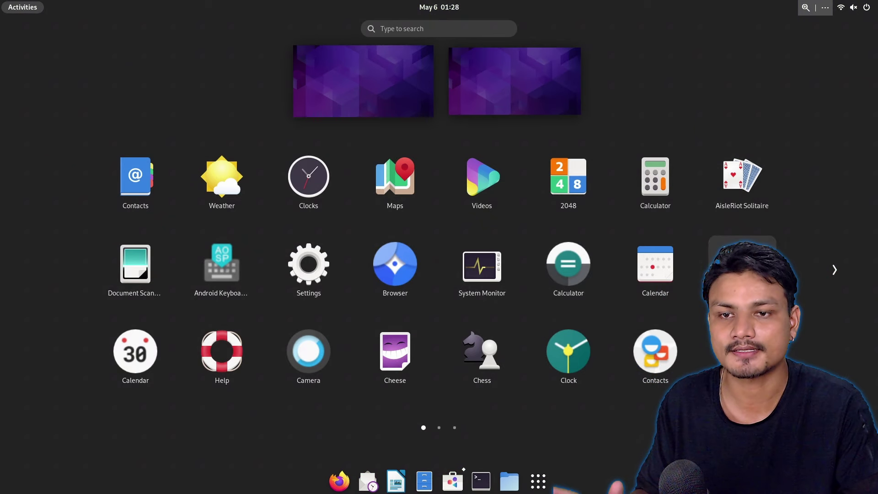
scroll(639, 277, "down", 1)
scroll(623, 368, "up", 1)
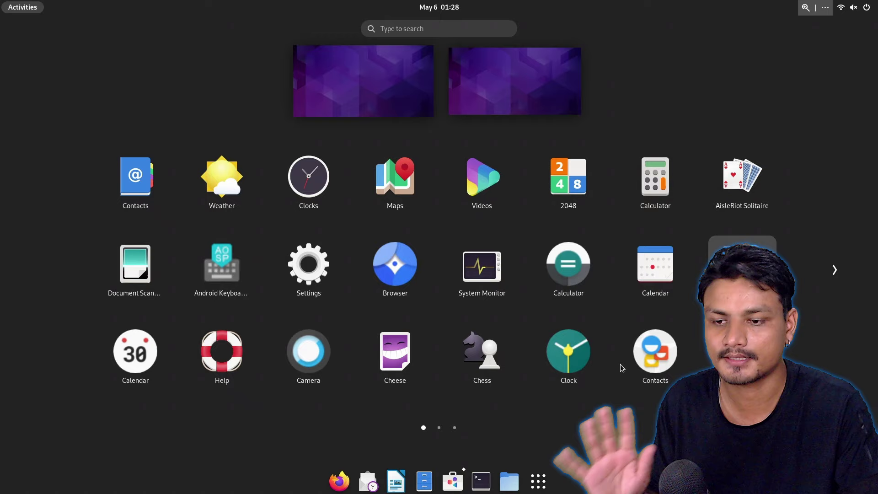
left_click(530, 489)
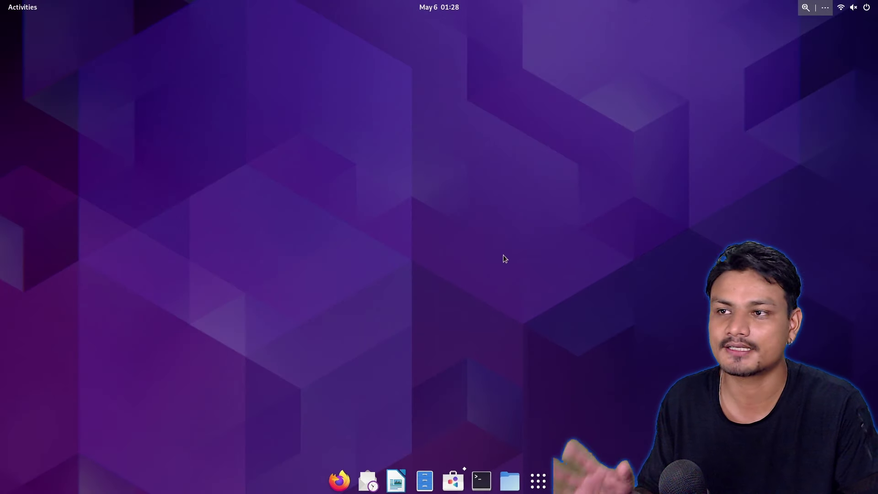
Step: Open Extension Manager, move its window aside, examine the installed GNOME extensions and quit it
left_click(547, 465)
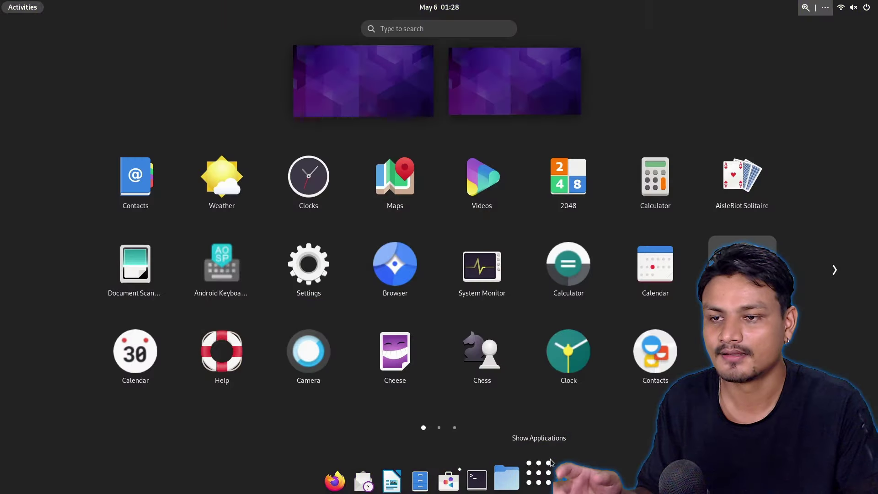
scroll(626, 294, "down", 1)
scroll(464, 359, "down", 1)
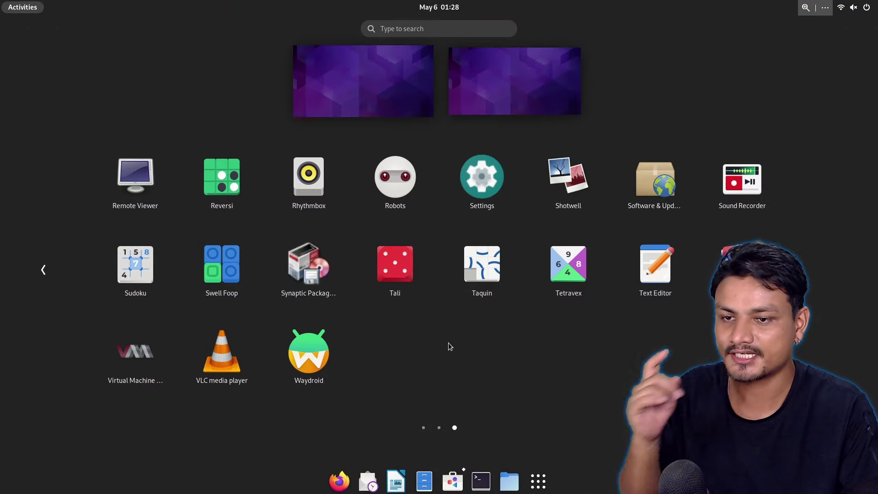
scroll(482, 357, "up", 2)
left_click(742, 268)
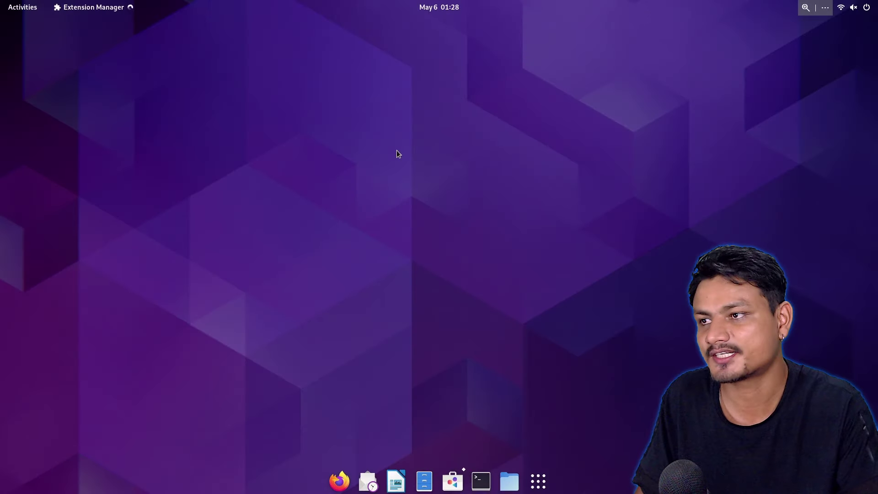
left_click_drag(399, 83, 461, 82)
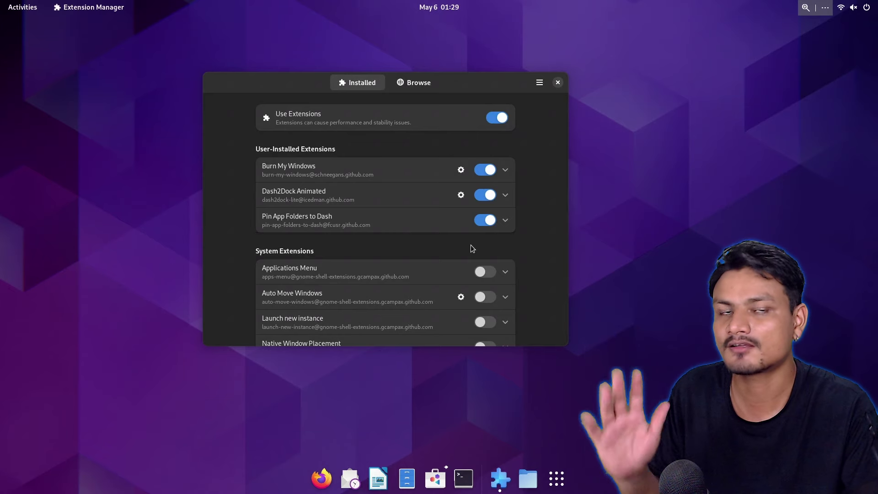
key("ctrl+q")
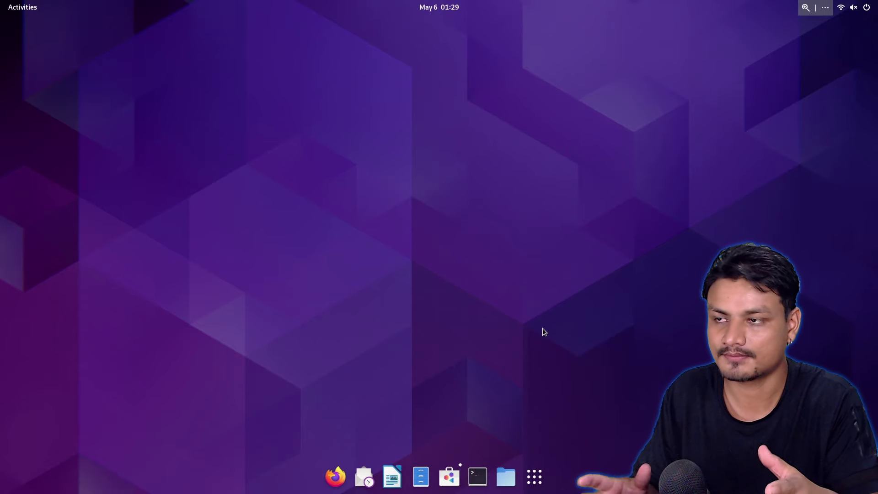
Step: Open Settings and examine the OS name, GNOME version and windowing system on the About page
key("super+a")
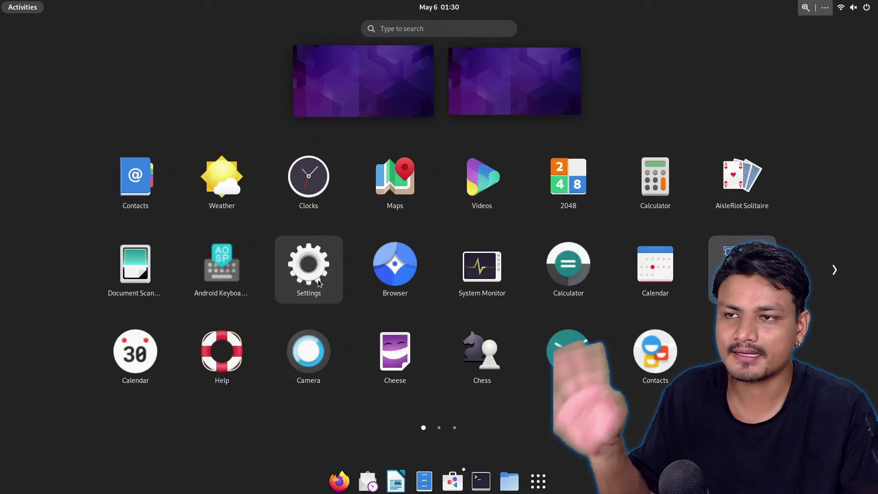
left_click(319, 283)
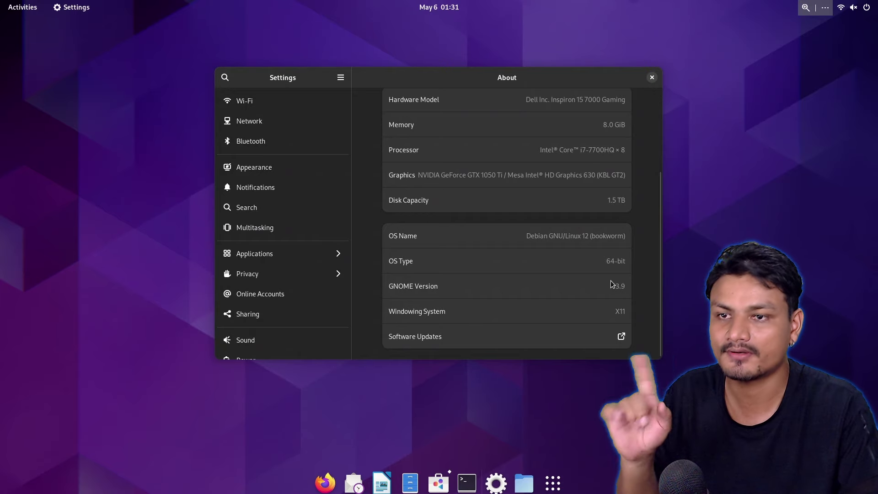
left_click(558, 485)
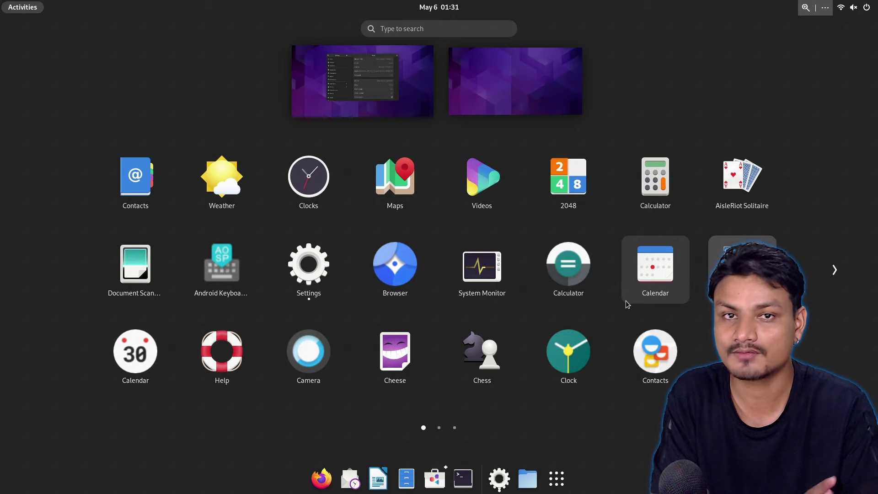
left_click(596, 310)
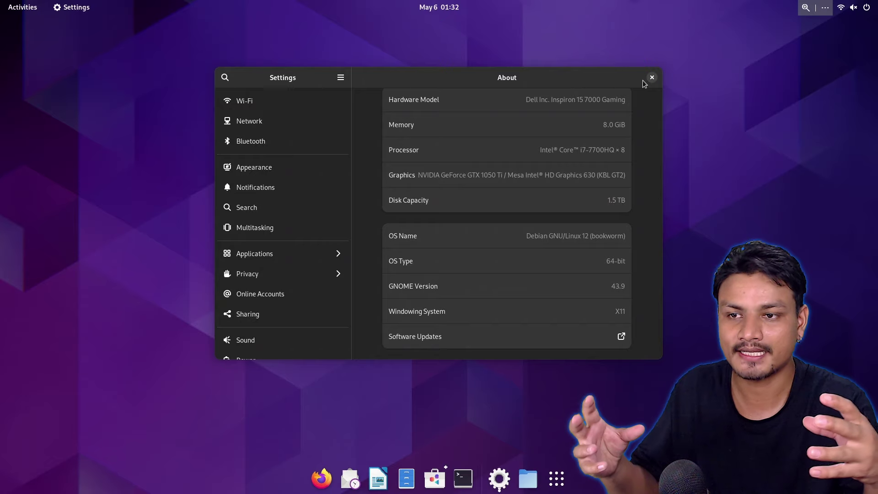
Step: Page through the installed applications to locate Waydroid and return to the About page
key("super+a")
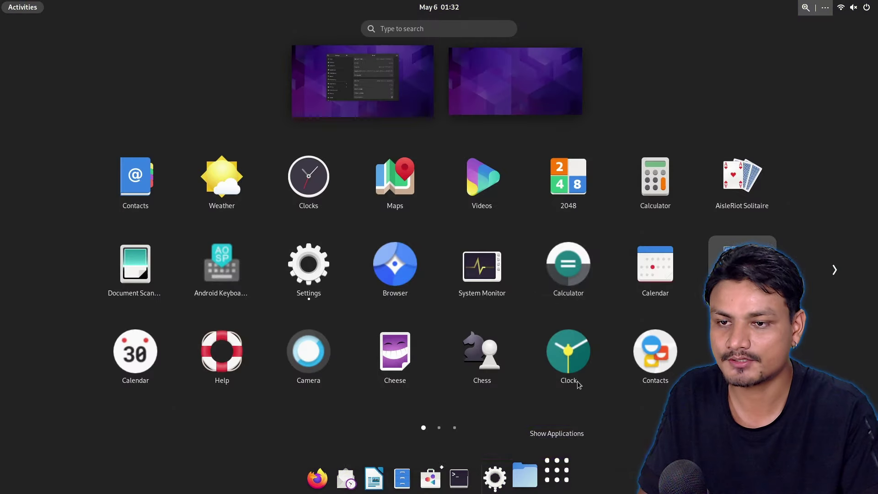
scroll(594, 300, "down", 1)
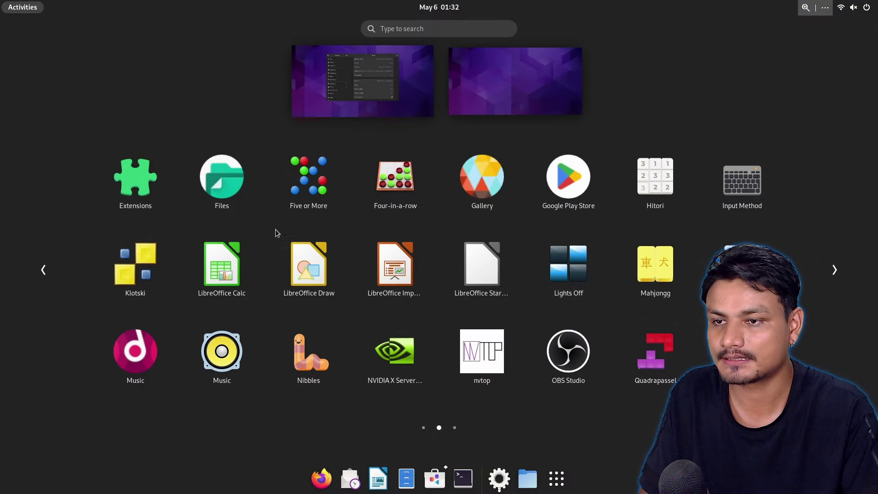
scroll(456, 288, "down", 1)
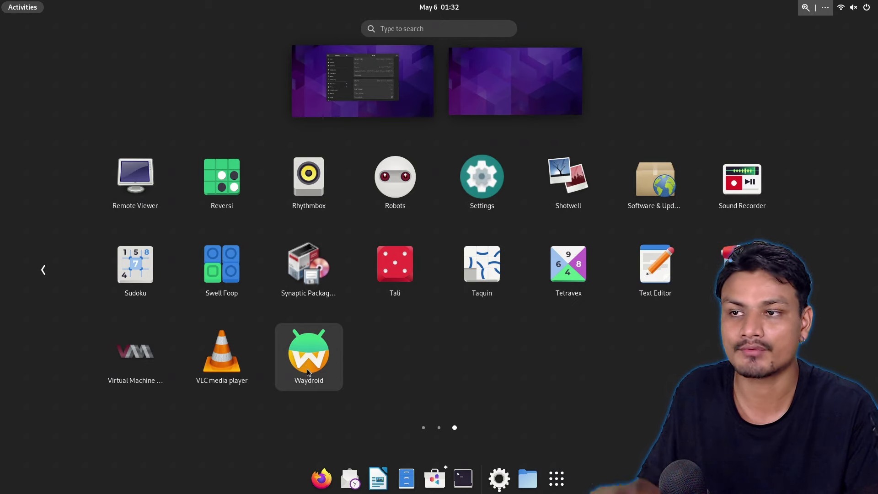
key("super")
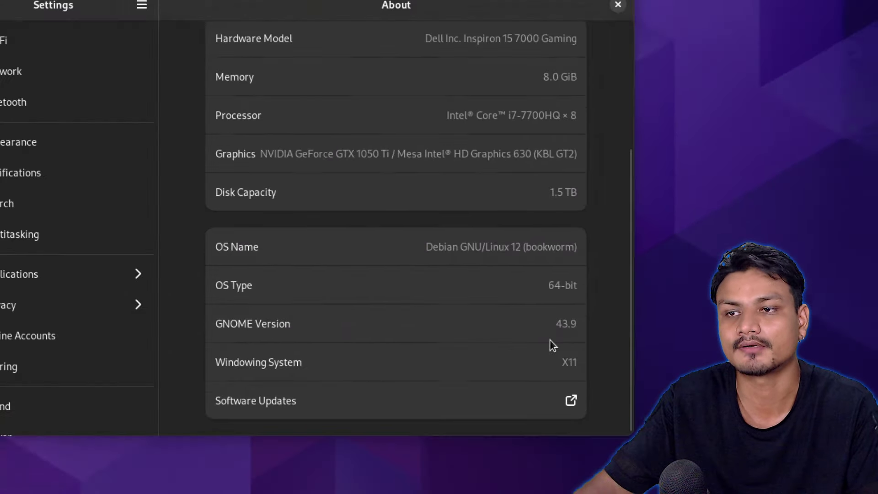
Step: Quit Settings and launch OBS Studio from the installed applications
key("ctrl+q")
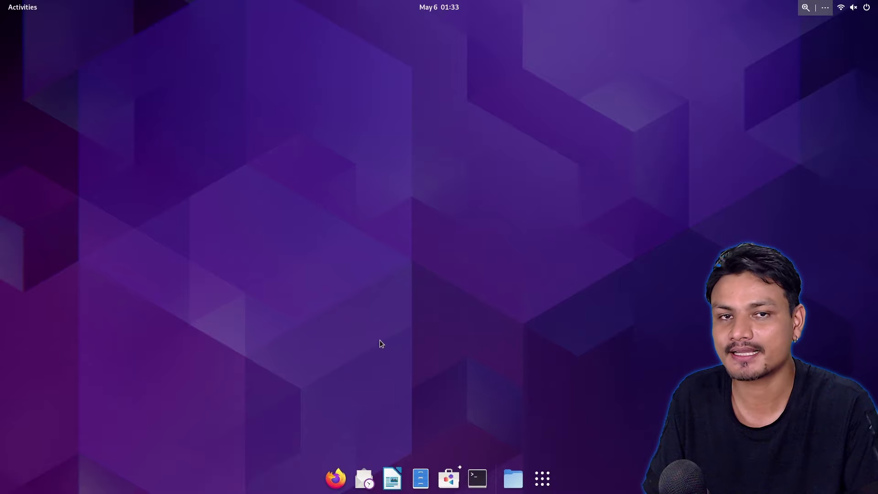
left_click(542, 477)
scroll(563, 293, "down", 1)
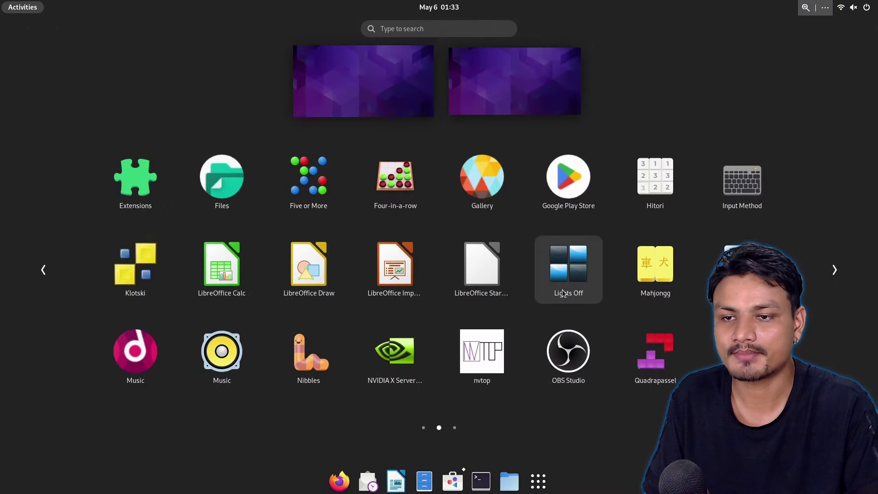
left_click(580, 347)
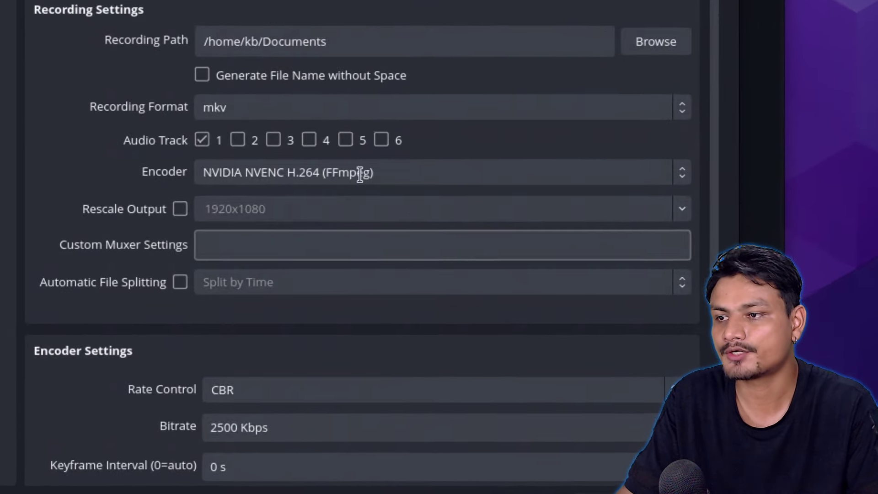
Step: Examine the recording encoder options in the OBS output settings, choose NVIDIA NVENC H.264 (FFmpeg) and close the settings
left_click(259, 179)
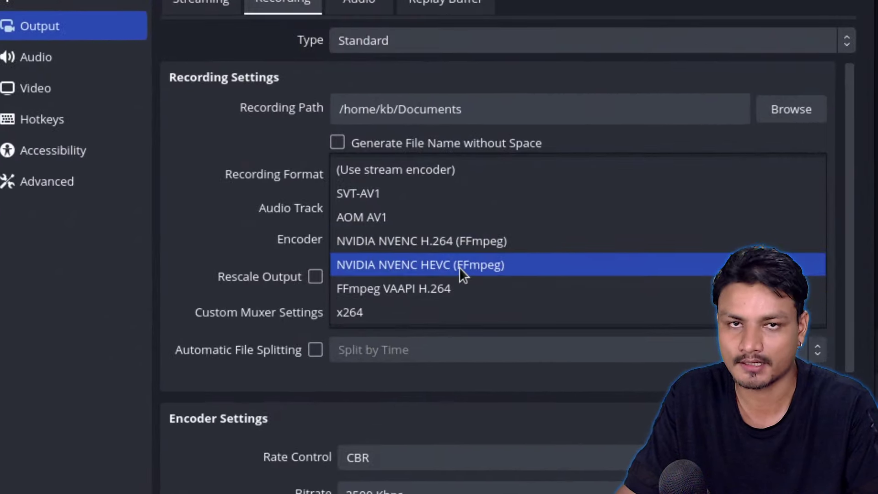
left_click(424, 242)
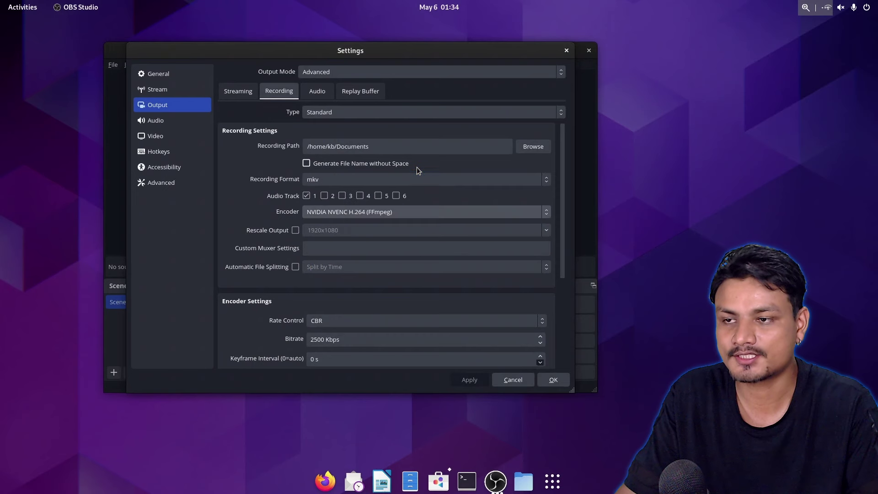
left_click(567, 51)
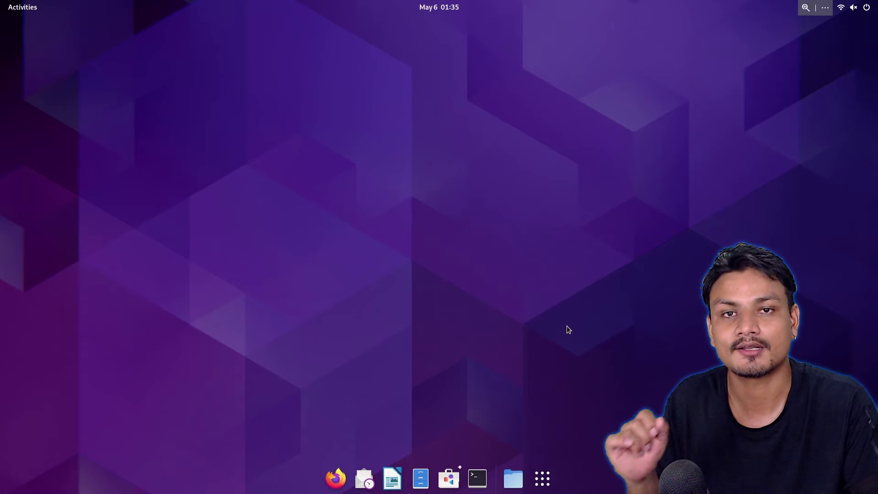
Step: Open Firefox and examine yesterday's entries in the full browsing history for the graphics driver searches
left_click(335, 478)
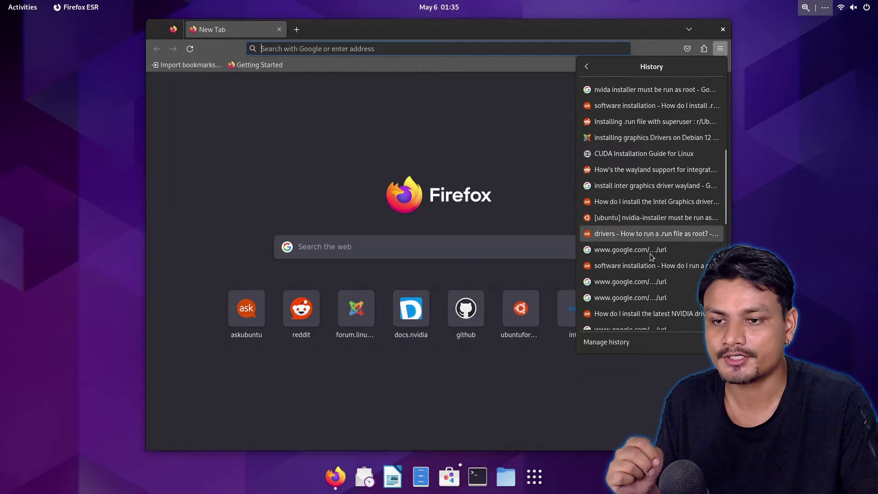
scroll(646, 274, "down", 5)
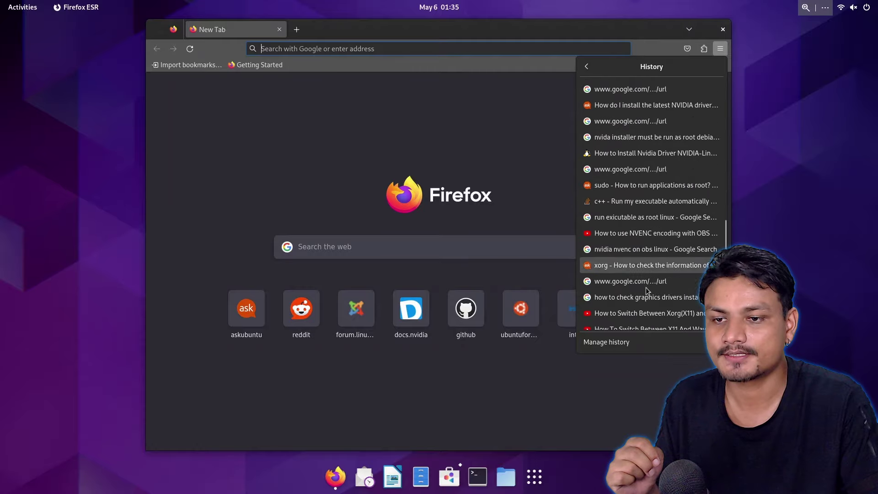
left_click(617, 342)
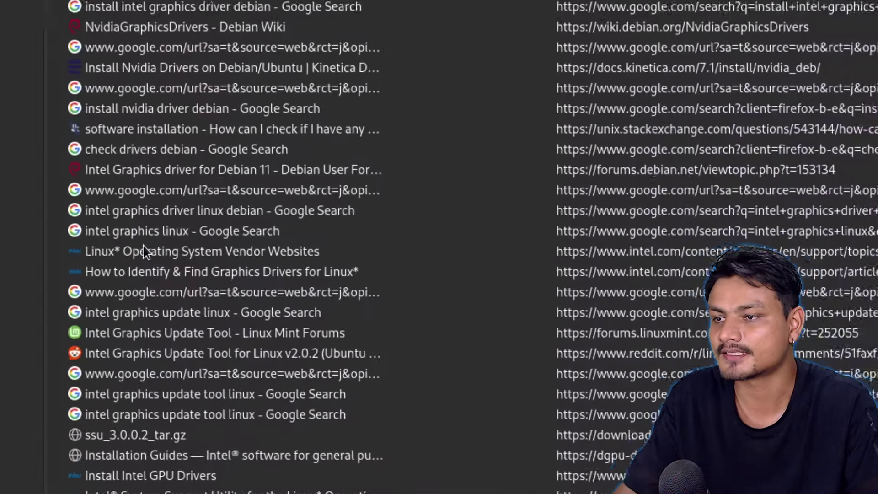
scroll(246, 240, "down", 5)
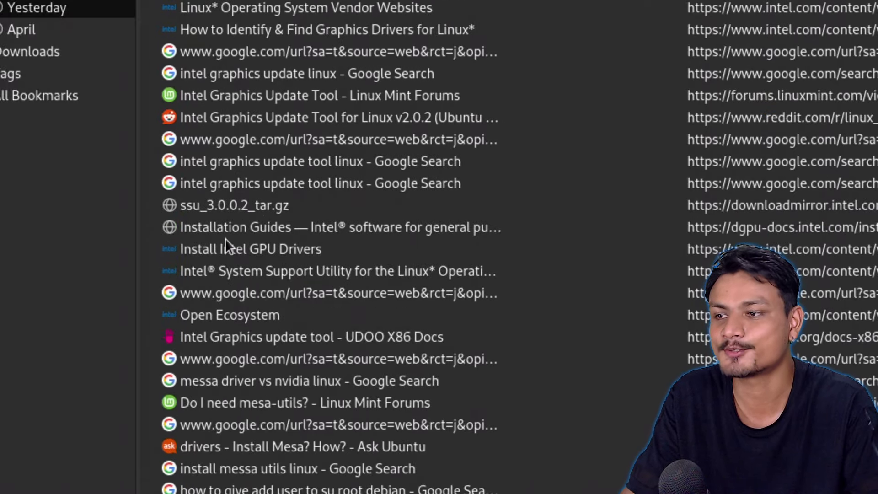
scroll(225, 239, "down", 2)
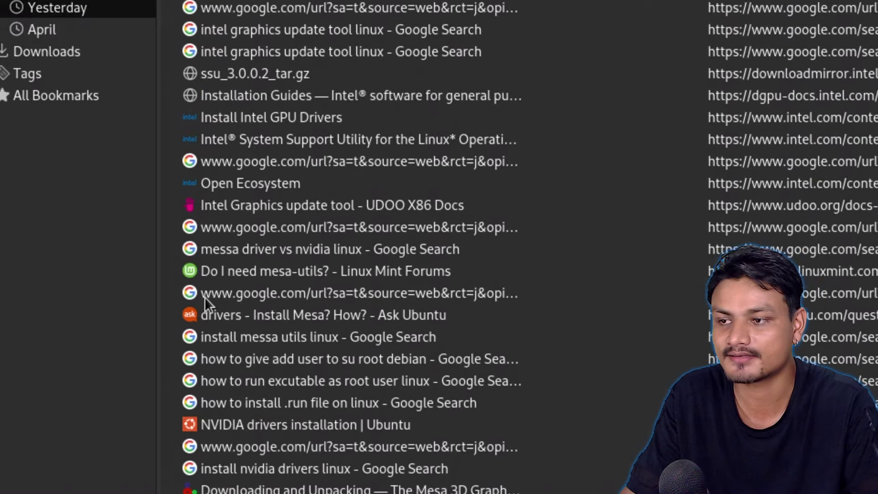
scroll(293, 238, "down", 6)
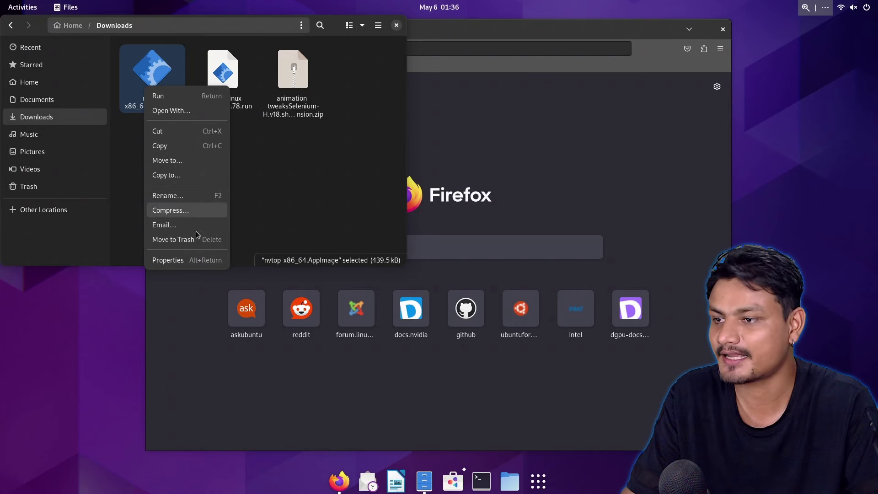
Step: Move nvtop-x86_64.AppImage from the Downloads folder to the trash and clear the file selection
left_click(195, 238)
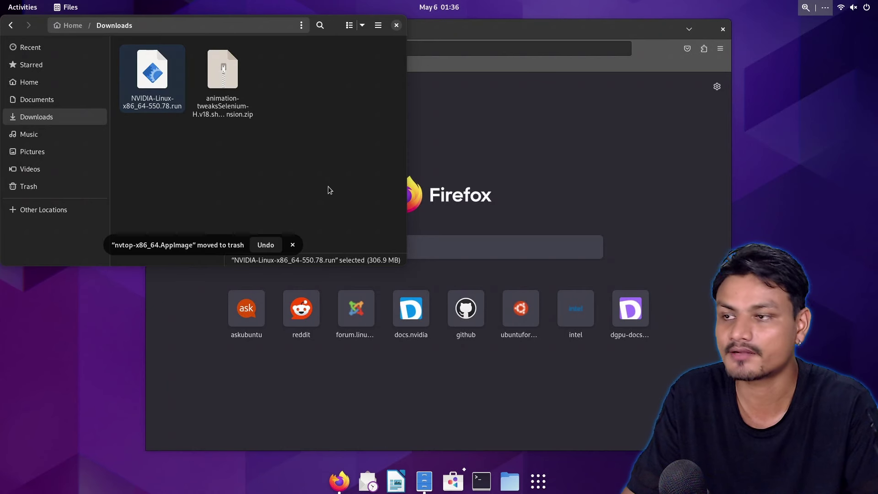
left_click(284, 184)
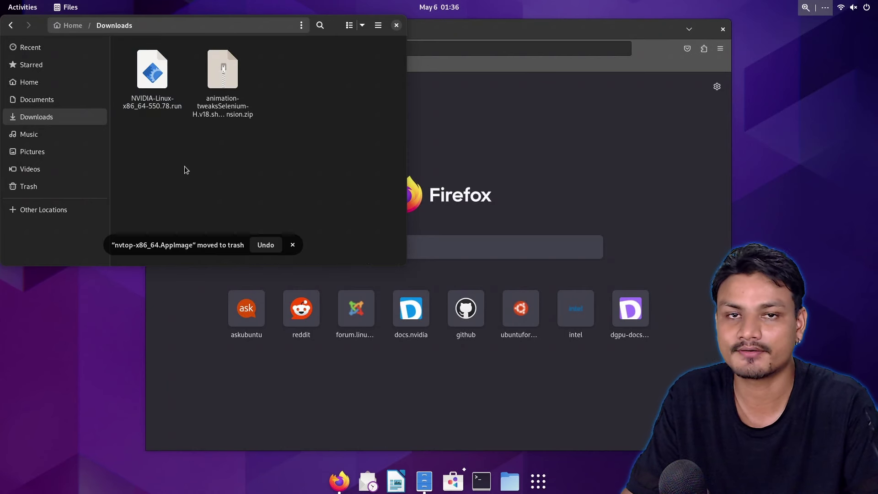
Step: Try to run NVIDIA-Linux-x86_64-550.78.run as a program, move its terminal window aside, dismiss the installer and close Files
right_click(154, 105)
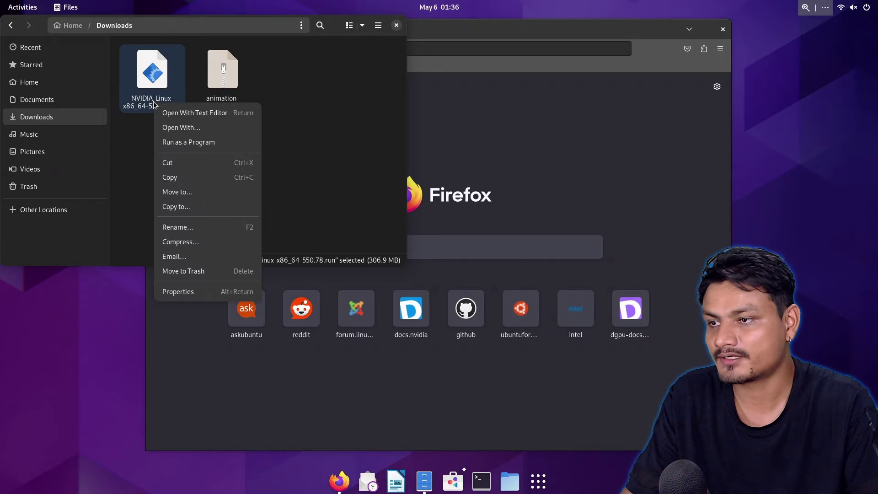
left_click(181, 142)
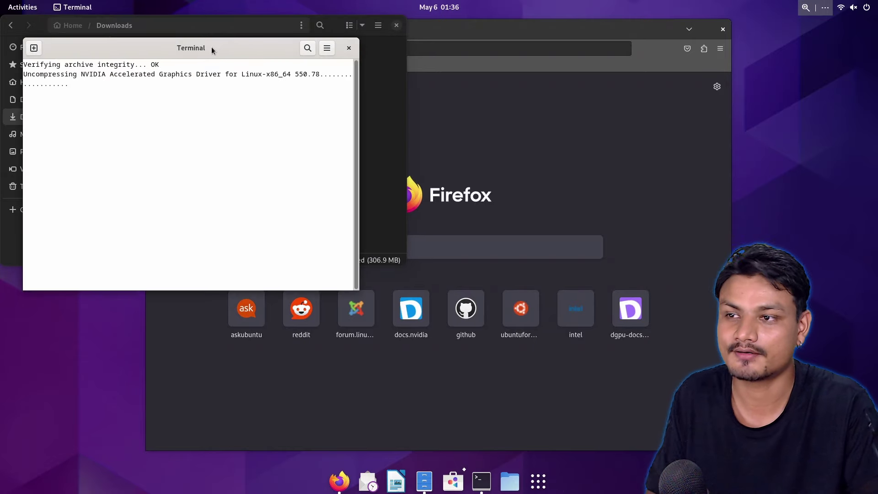
left_click_drag(215, 48, 279, 63)
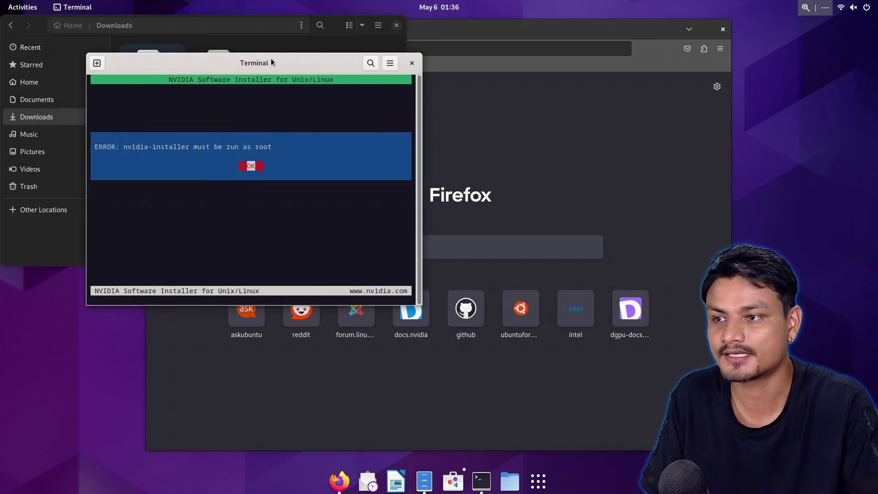
left_click_drag(261, 66, 377, 71)
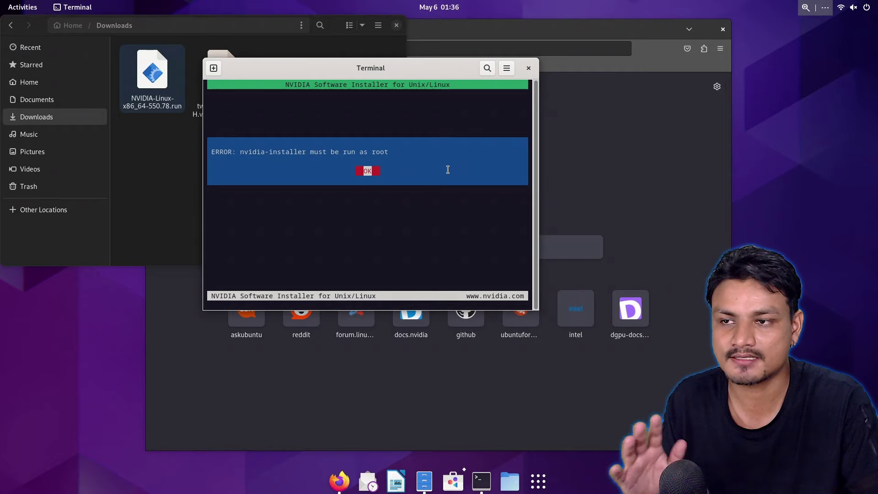
key("Return")
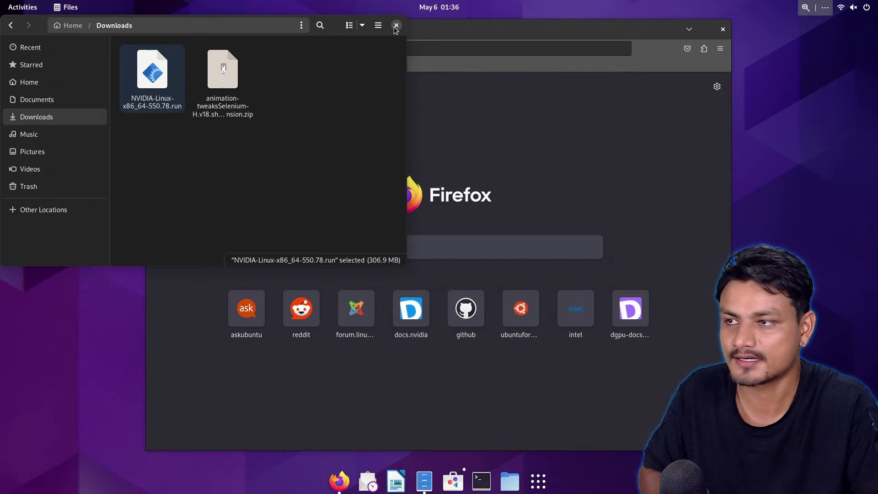
left_click(396, 26)
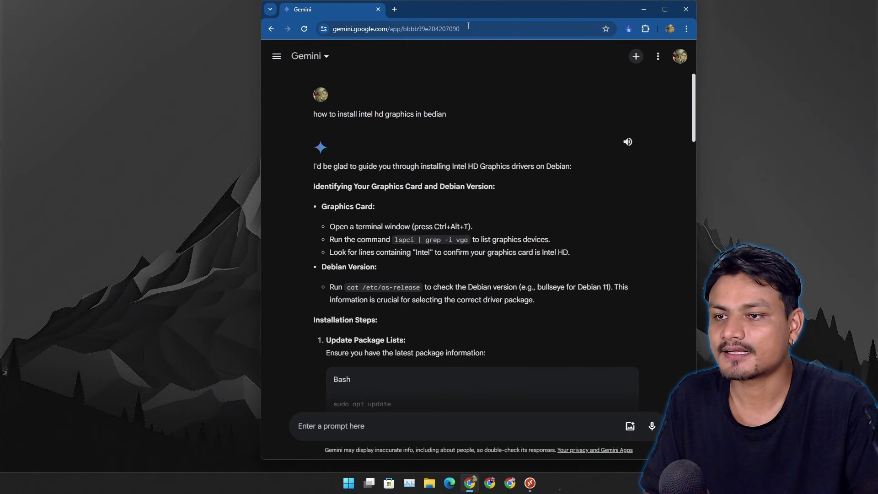
Step: Maximize the Gemini browser window, switch to Google My Activity and highlight the command sudo apt install nvidia-detect in the driver guide
double_click(492, 14)
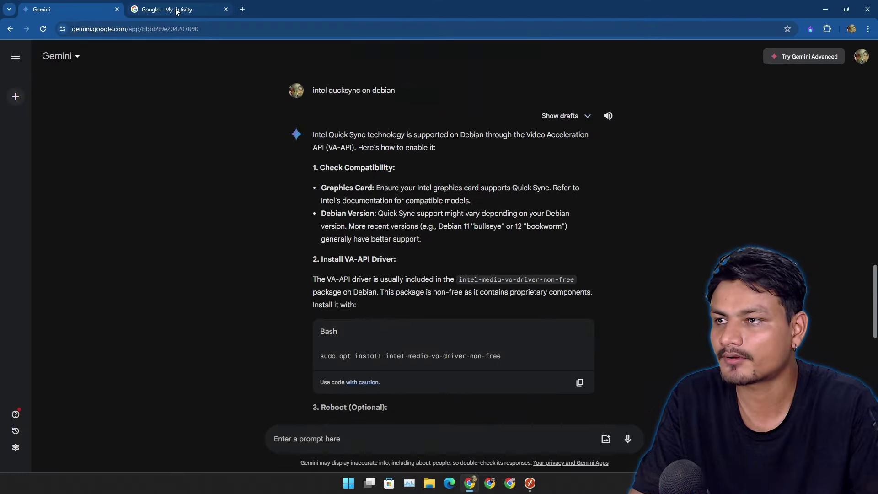
left_click(176, 11)
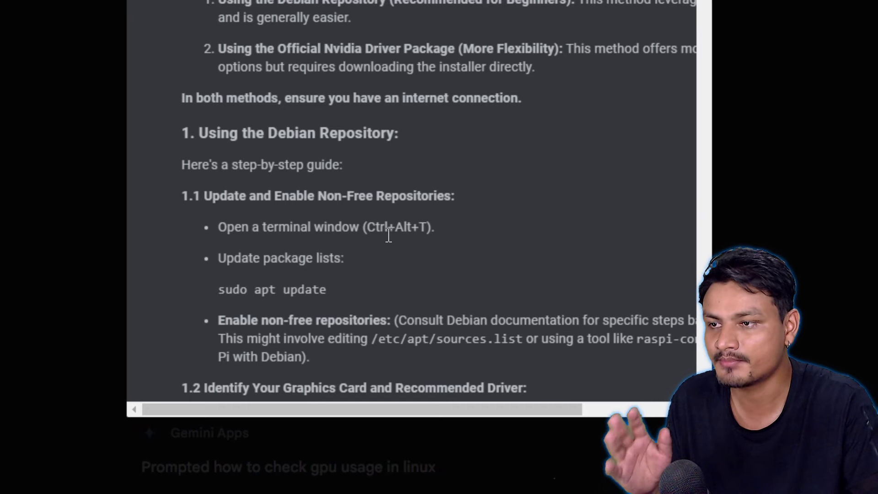
scroll(388, 235, "down", 2)
scroll(383, 257, "down", 2)
left_click_drag(219, 236, 252, 236)
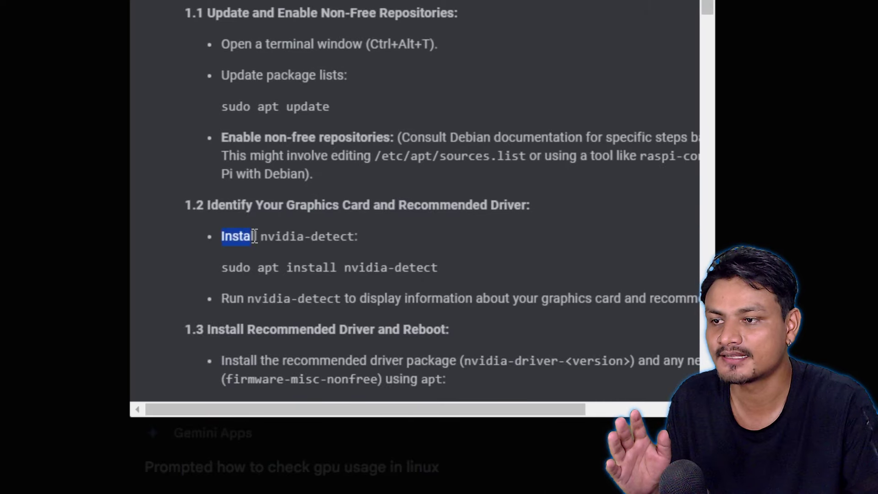
scroll(255, 236, "down", 2)
left_click_drag(221, 177, 465, 178)
scroll(362, 232, "down", 2)
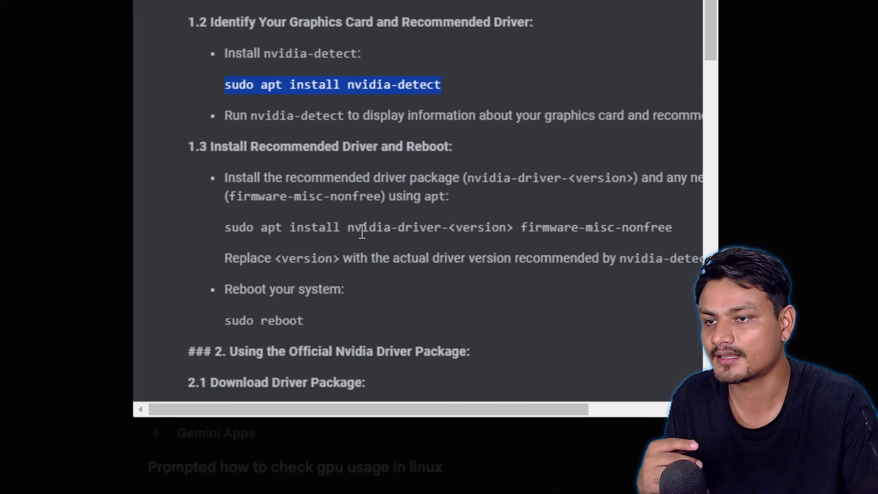
Step: Highlight the instruction to run nvidia-detect and the command that installs the recommended NVIDIA driver package
left_click_drag(224, 115, 344, 132)
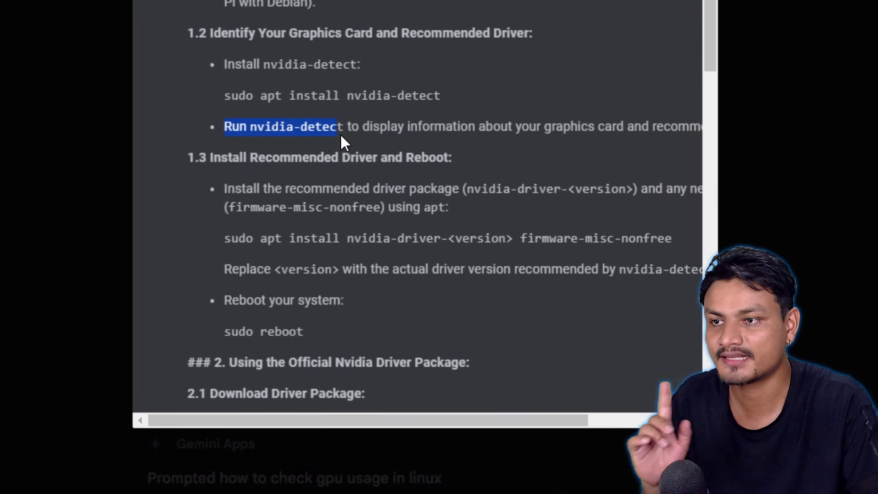
scroll(343, 142, "down", 2)
left_click_drag(224, 147, 442, 146)
left_click(224, 151)
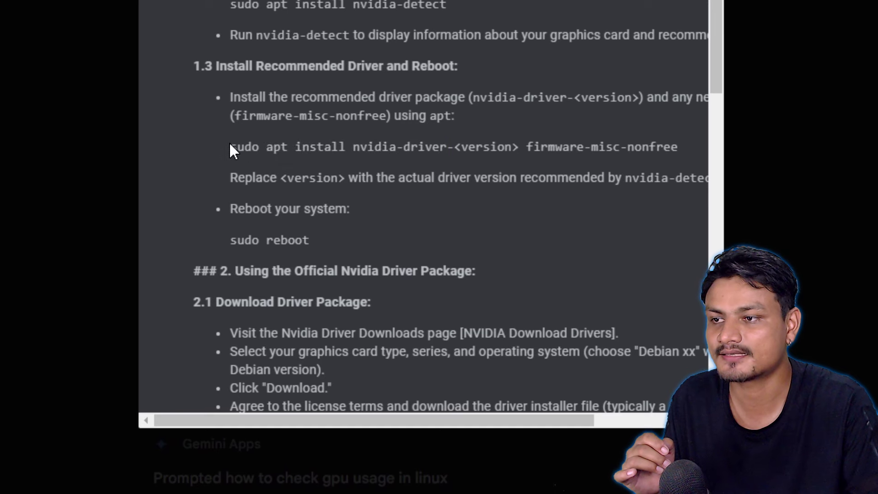
left_click_drag(229, 147, 447, 147)
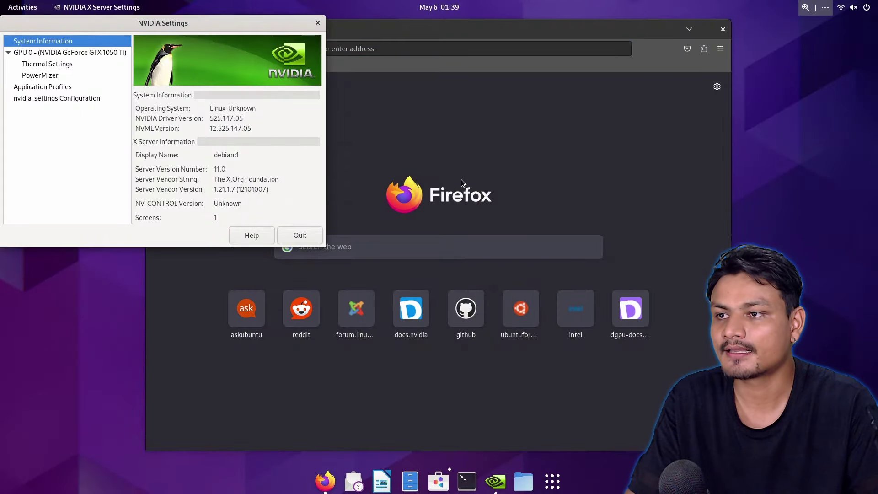
Step: Move the NVIDIA Settings window aside, review its GPU, thermal, PowerMizer, profile and configuration pages, and close it and Firefox
left_click_drag(218, 25, 510, 68)
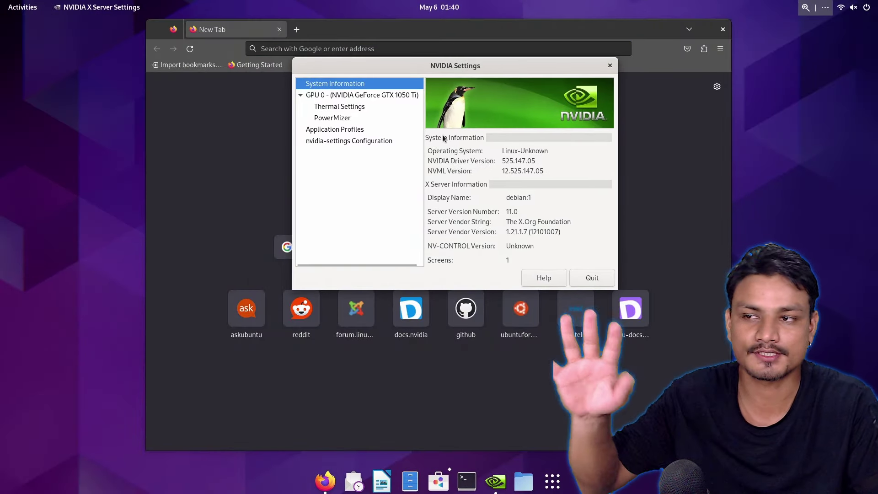
left_click(374, 106)
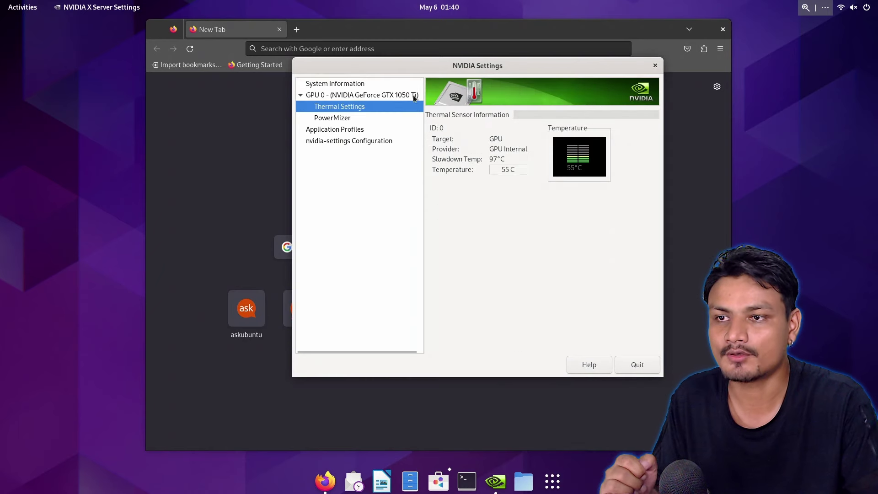
left_click(358, 95)
left_click(357, 106)
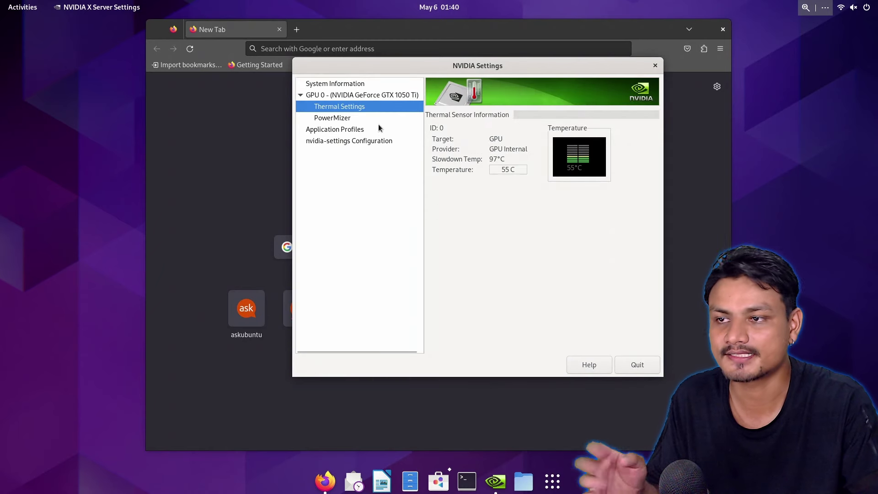
left_click(361, 118)
left_click(361, 129)
left_click(373, 141)
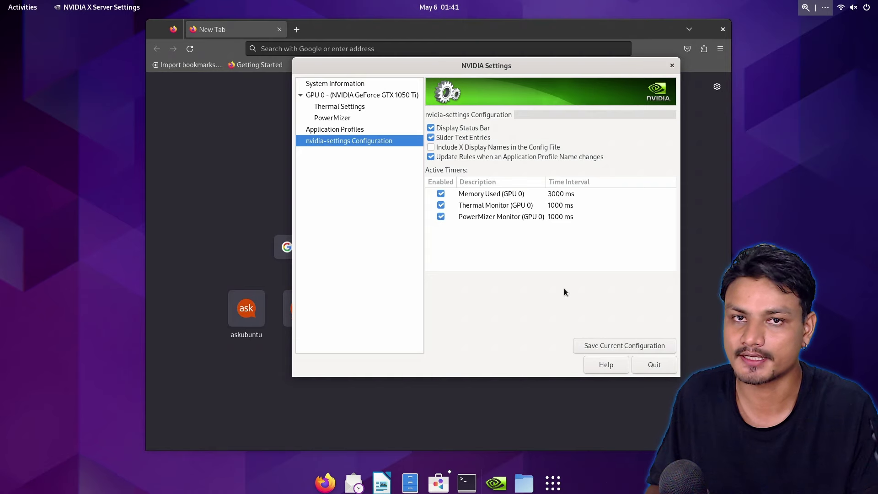
left_click(672, 65)
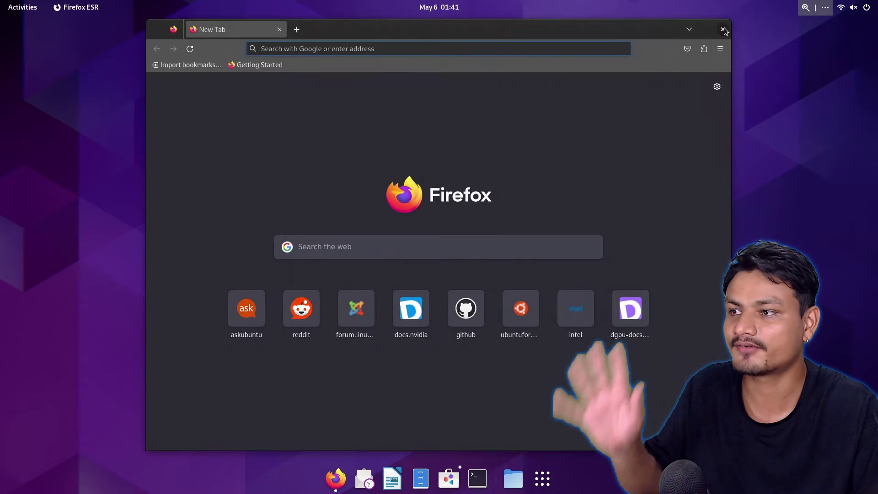
left_click(723, 29)
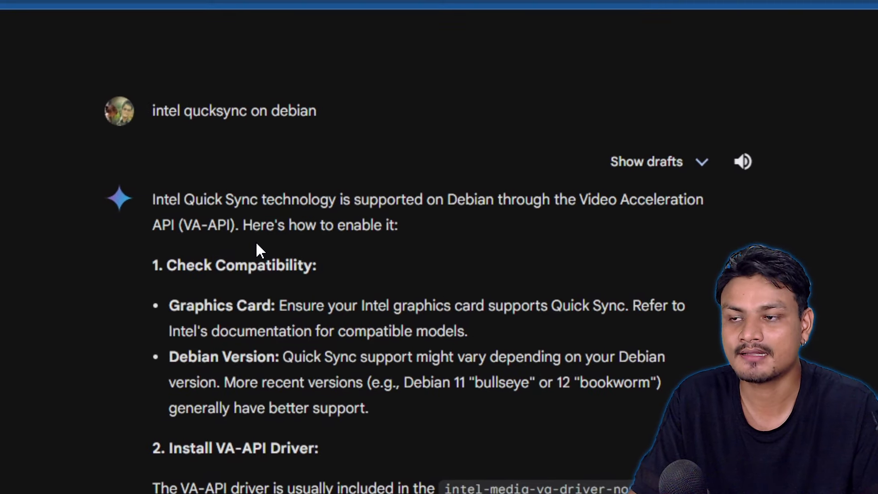
Step: Review Gemini's guide to Intel Quick Sync on Debian, highlighting the intel-media-va-driver-non-free package in the install command
scroll(430, 284, "down", 4)
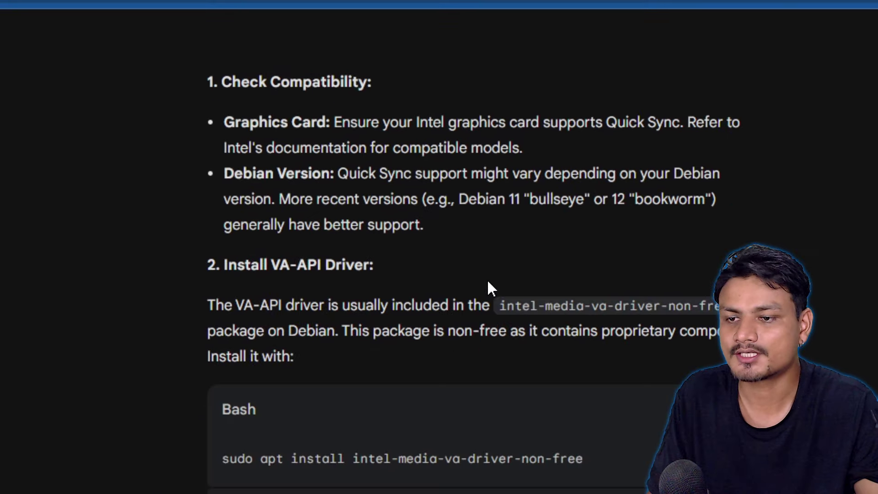
scroll(479, 246, "down", 6)
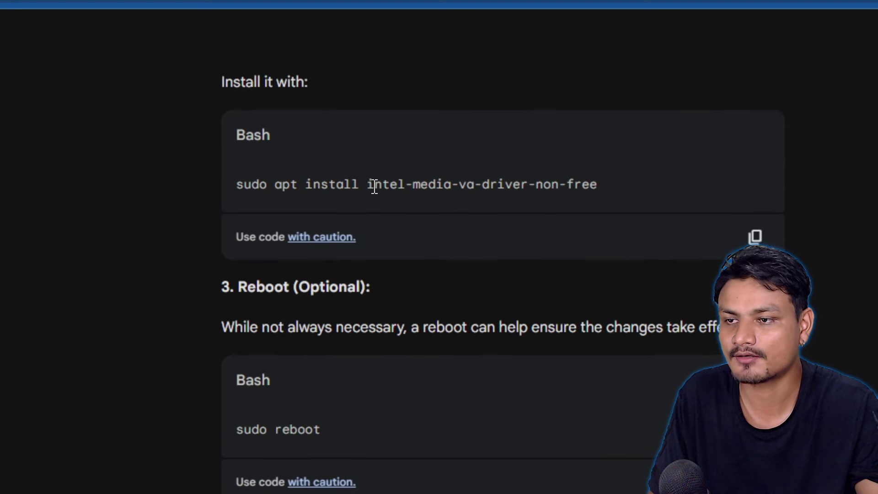
left_click_drag(354, 185, 641, 185)
left_click(654, 182)
scroll(439, 256, "down", 6)
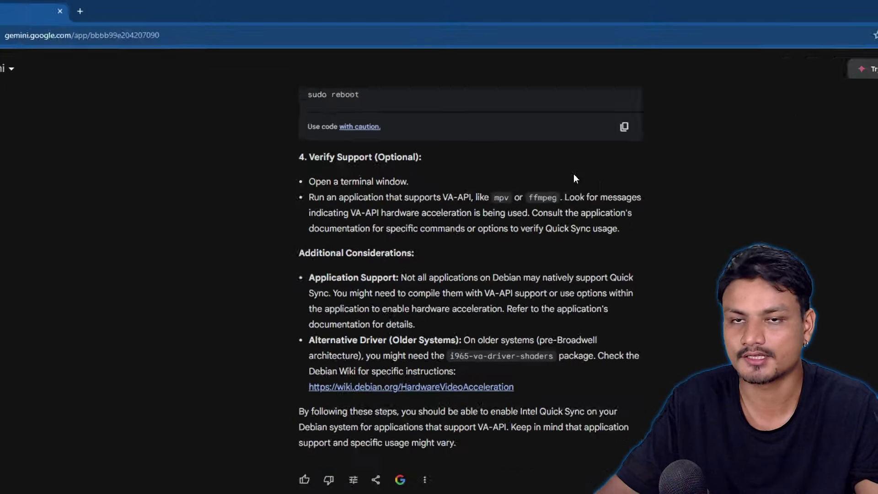
scroll(454, 217, "up", 15)
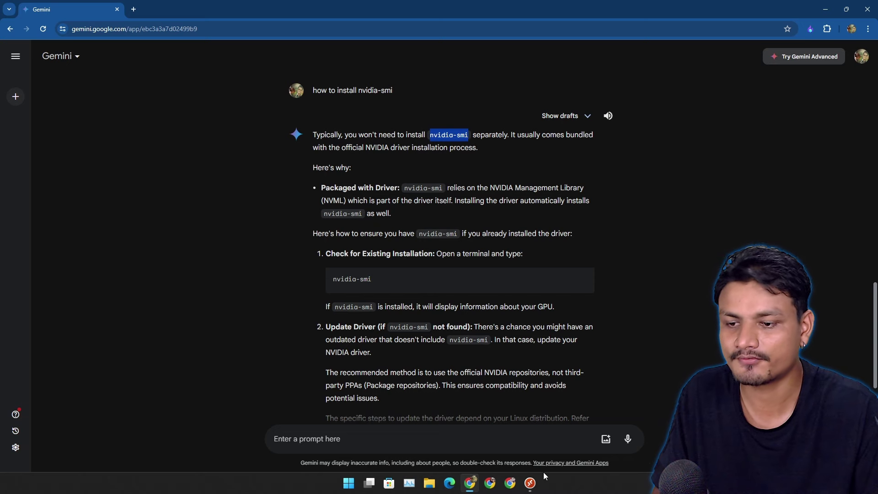
Step: Switch to the remote Debian desktop, open System Monitor alongside a terminal, and move it clear of the terminal prompt
mouse_move(533, 484)
left_click(571, 380)
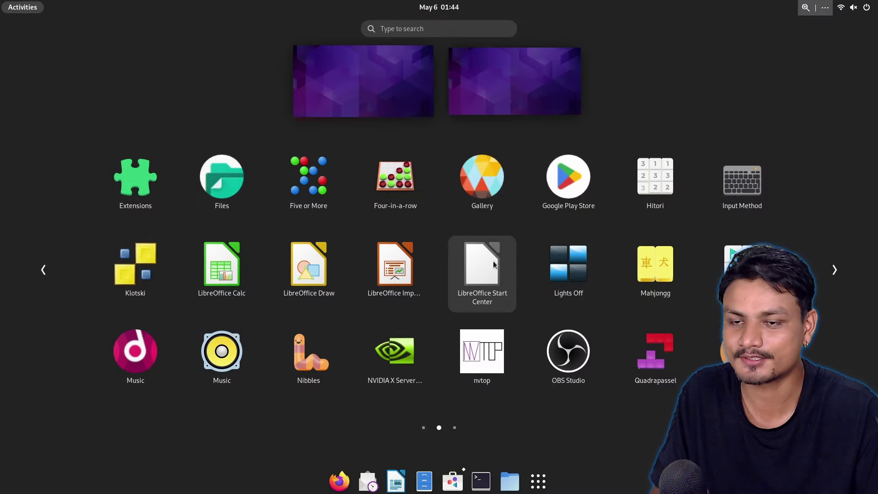
scroll(603, 316, "up", 1)
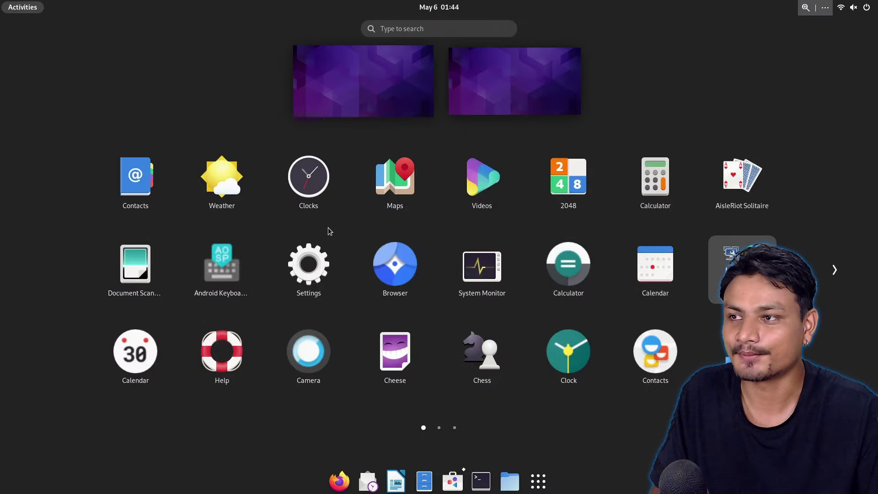
left_click(545, 482)
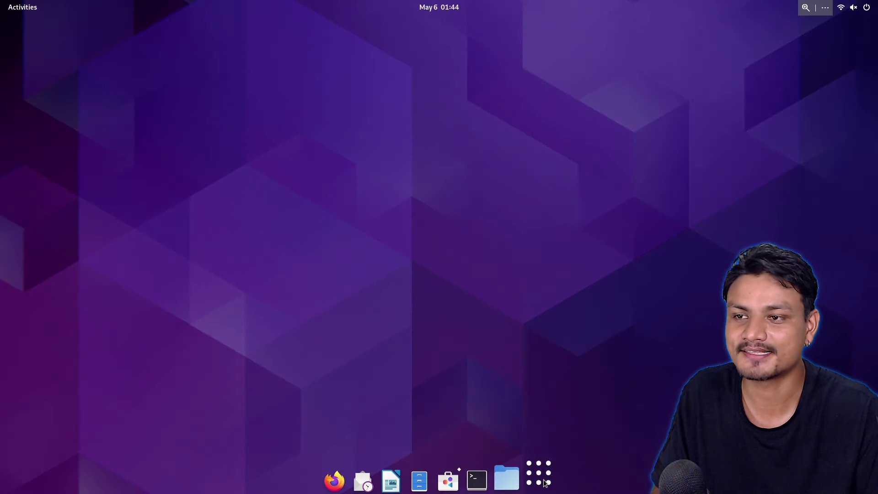
left_click(538, 481)
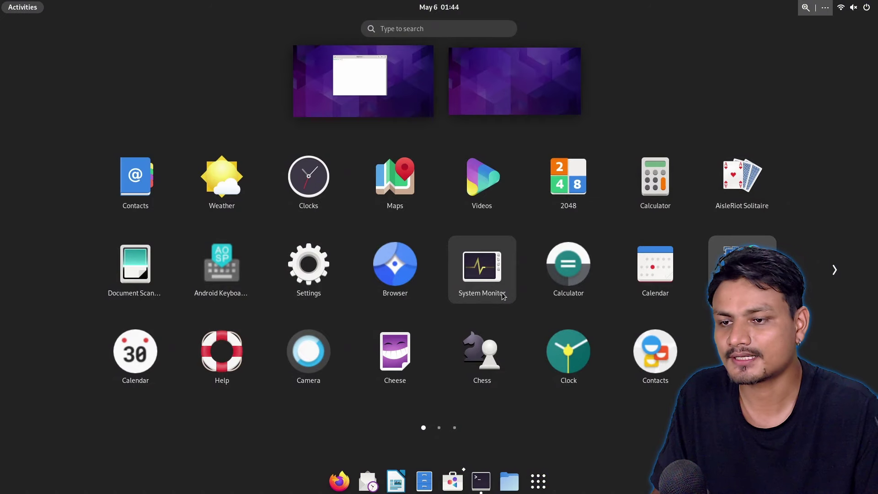
left_click(501, 293)
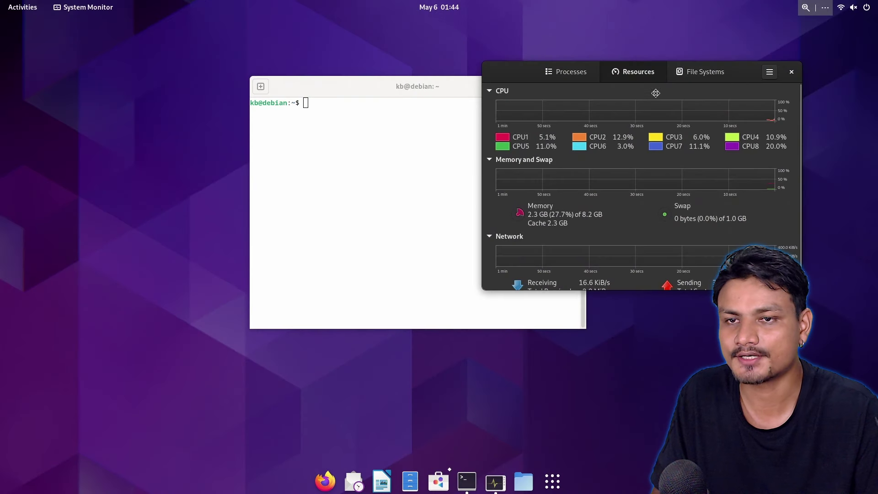
left_click_drag(656, 93, 211, 90)
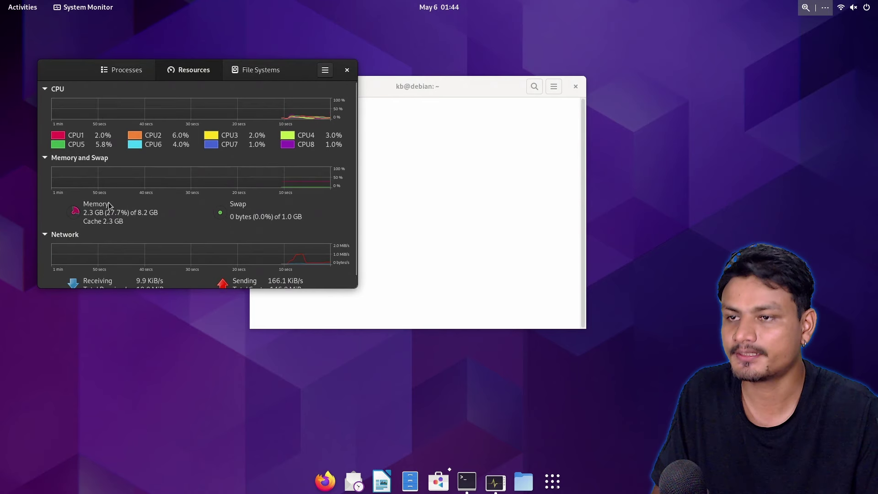
Step: Paste and run nvidia-smi in the terminal, enlarge the window to check the driver report, and close the terminal
right_click(484, 136)
left_click(503, 168)
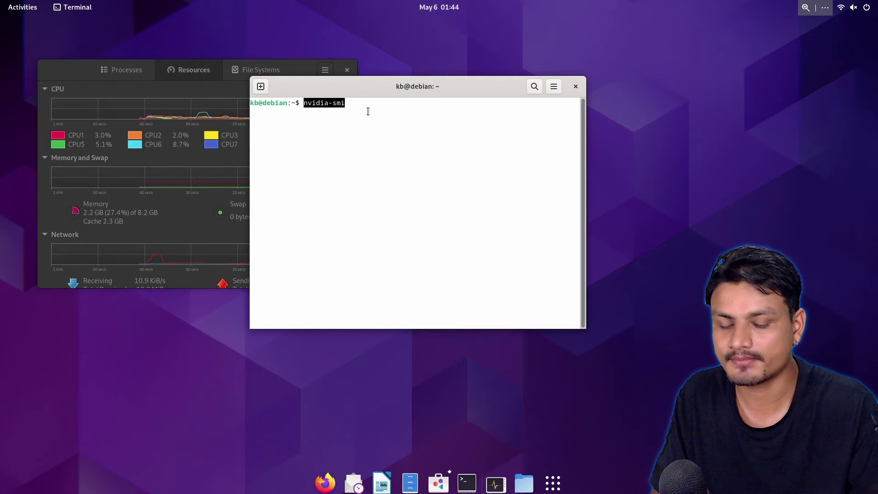
key("Return")
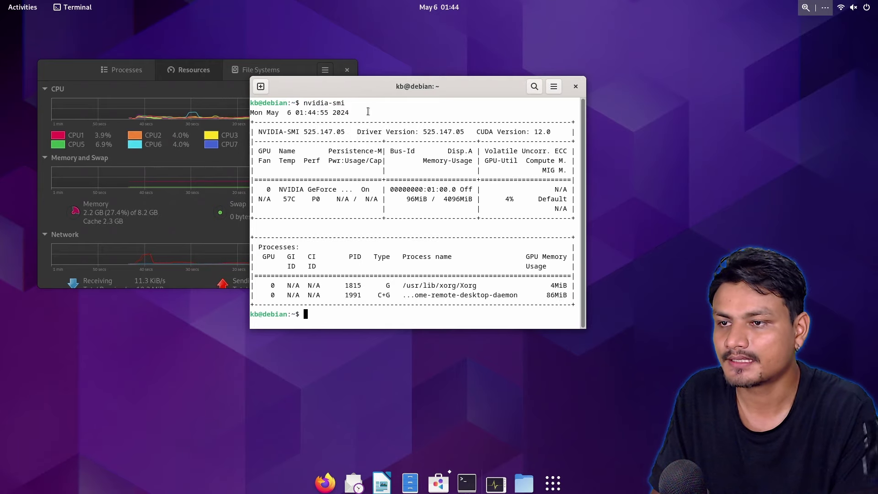
left_click_drag(585, 328, 603, 347)
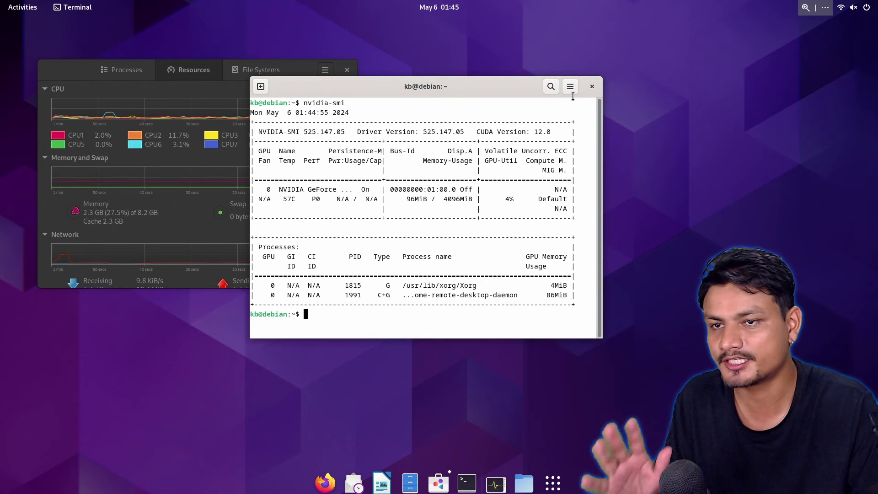
left_click(595, 89)
Step: Launch nvtop, accept its notice about missing Intel GPU reporting, and close System Monitor
left_click(553, 483)
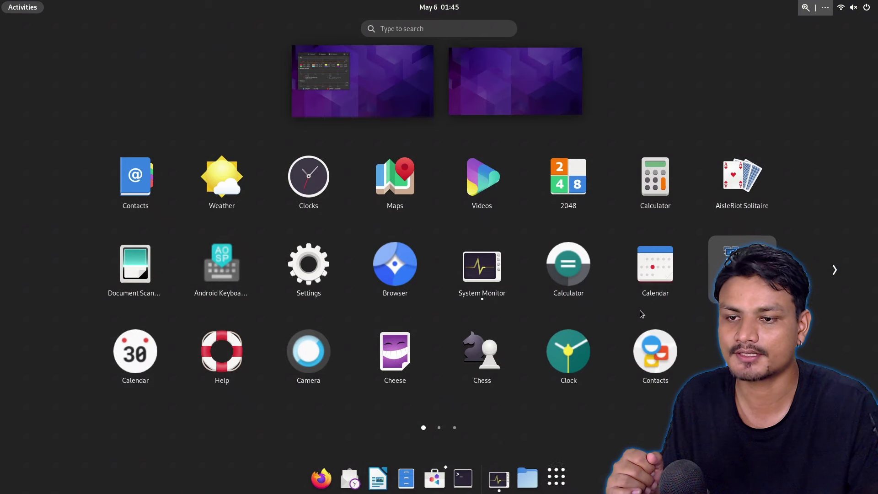
scroll(616, 314, "down", 1)
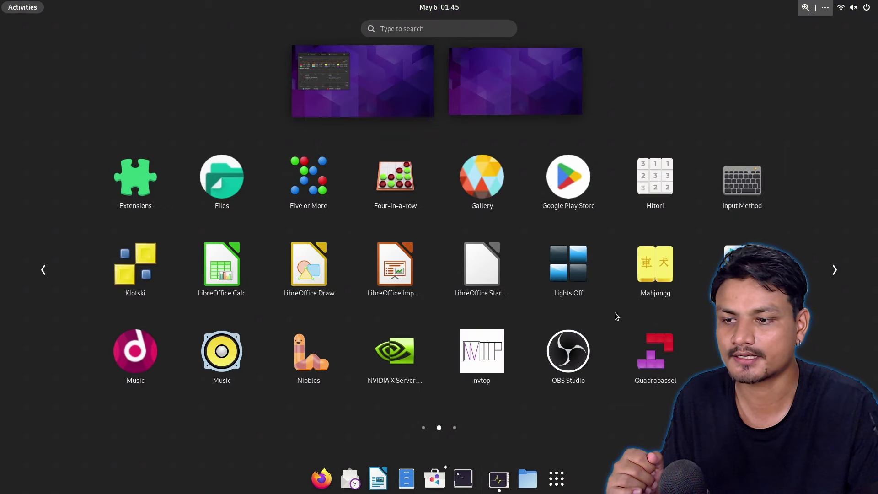
left_click(496, 361)
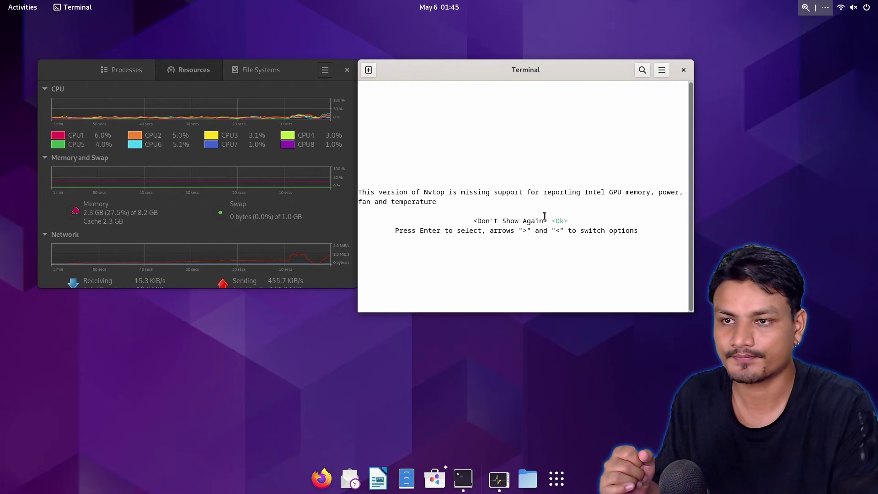
key("Return")
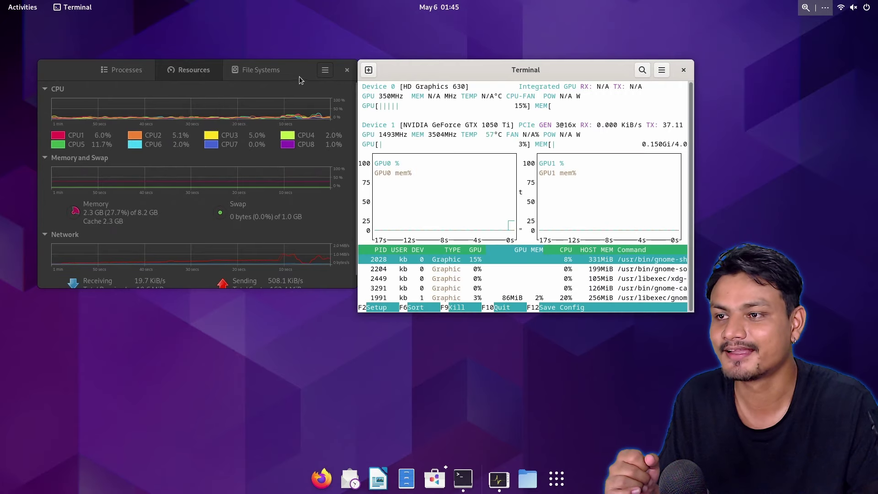
left_click(346, 71)
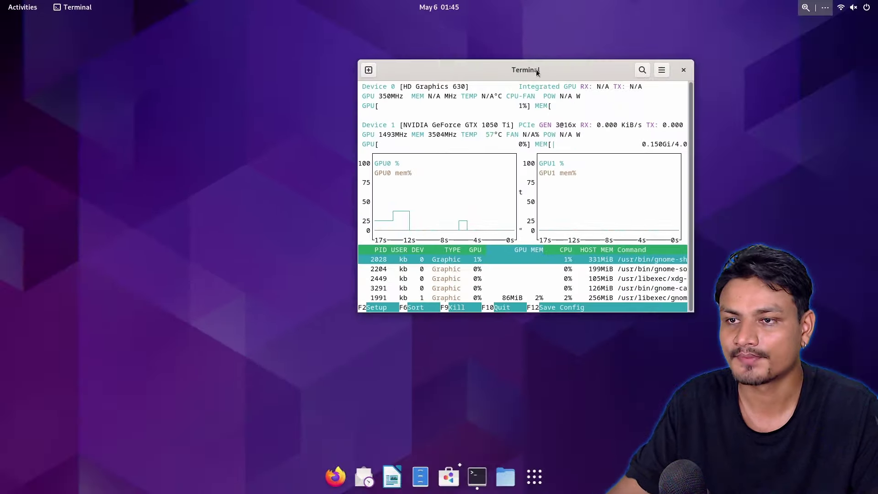
Step: In OBS Studio's recording output settings, check the available encoders, change the rate control to CQP with CQ level 20, and save the settings
key("super+a")
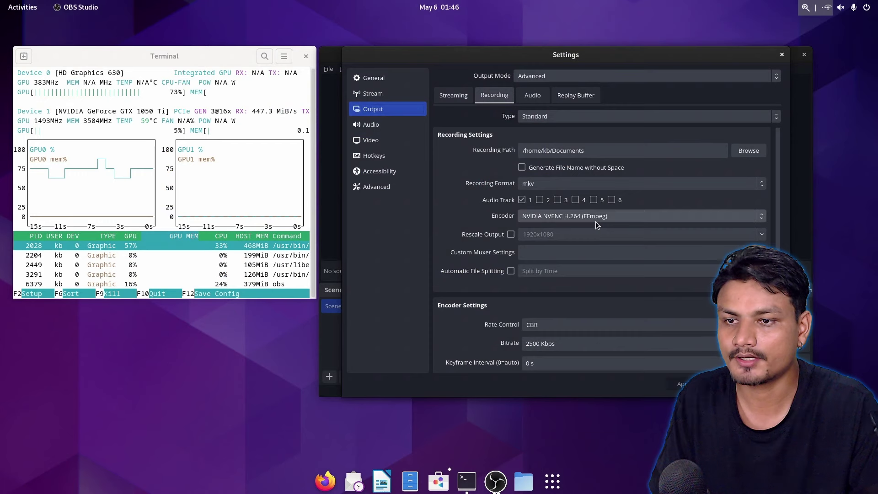
left_click(595, 221)
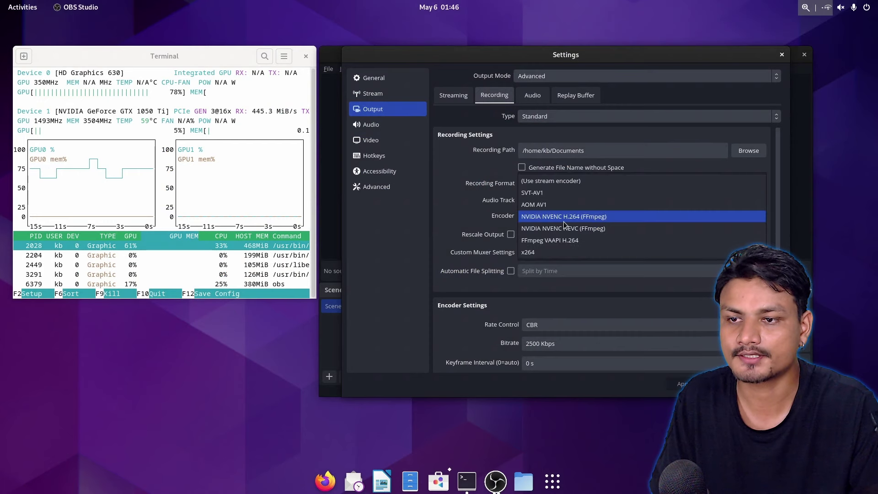
left_click(667, 266)
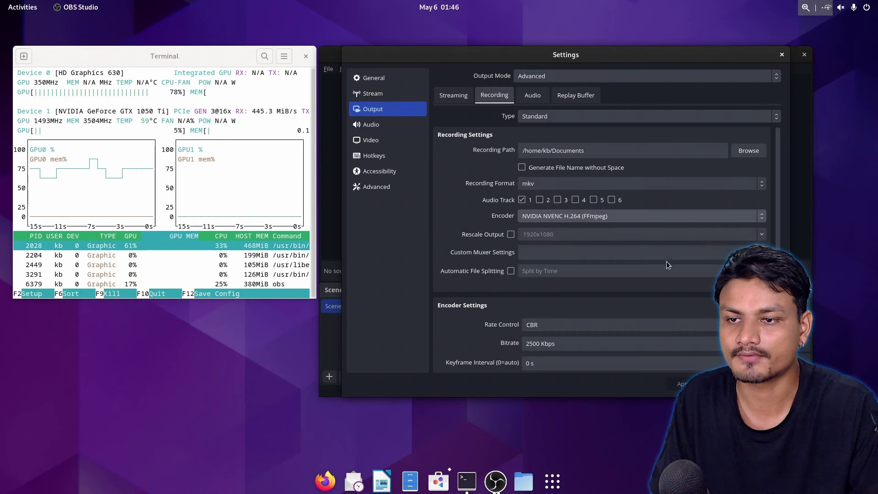
left_click(568, 333)
left_click(554, 340)
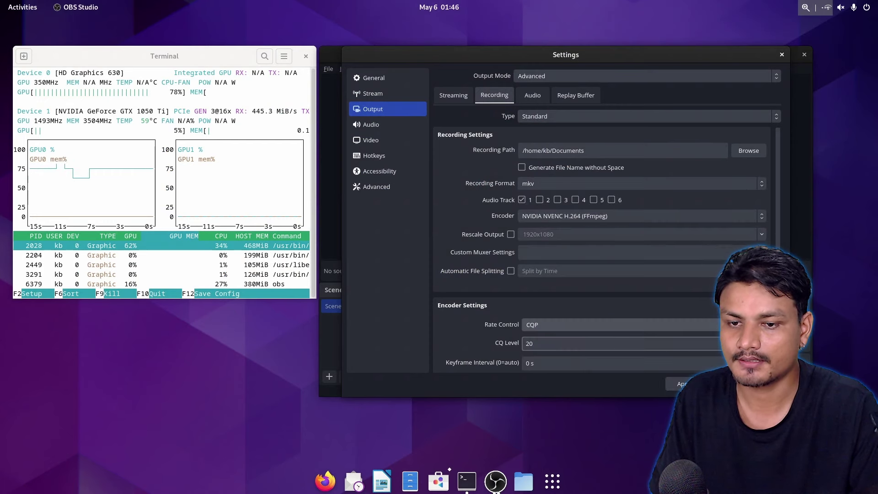
left_click(680, 384)
left_click(718, 384)
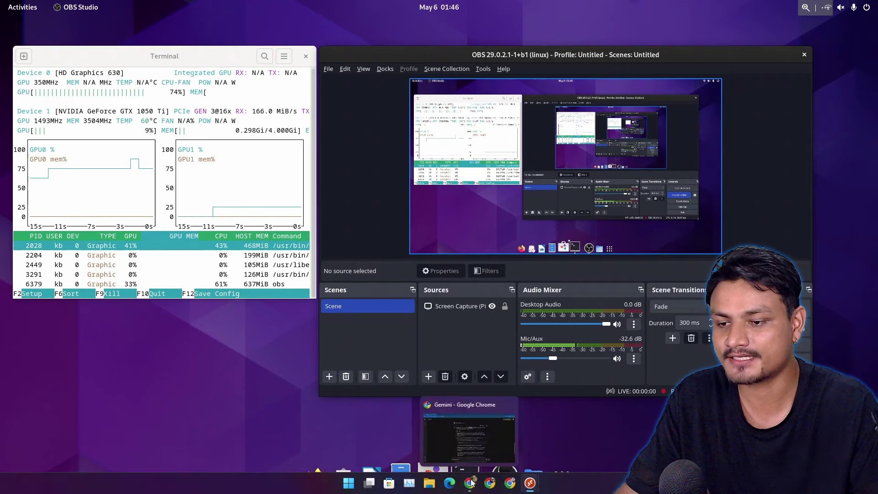
Step: Open Task Manager on the Windows host, examine the performance graphs of GPU 0 and GPU 1, and close it
left_click(509, 482)
key("ctrl+shift+Escape")
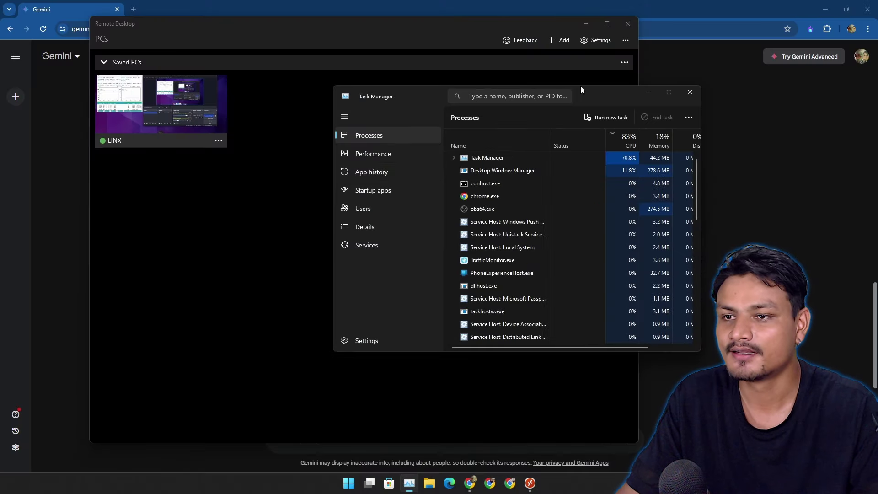
left_click_drag(580, 88, 396, 63)
left_click(152, 119)
scroll(293, 220, "down", 2)
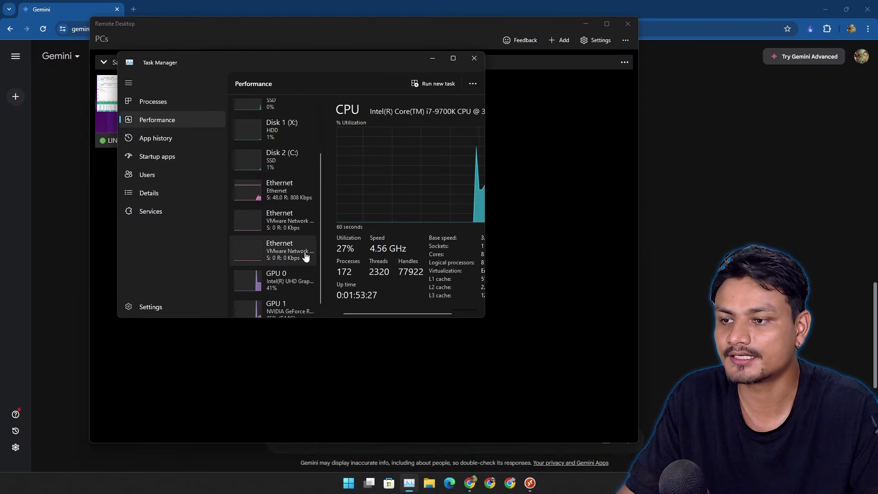
scroll(284, 284, "down", 1)
left_click(283, 274)
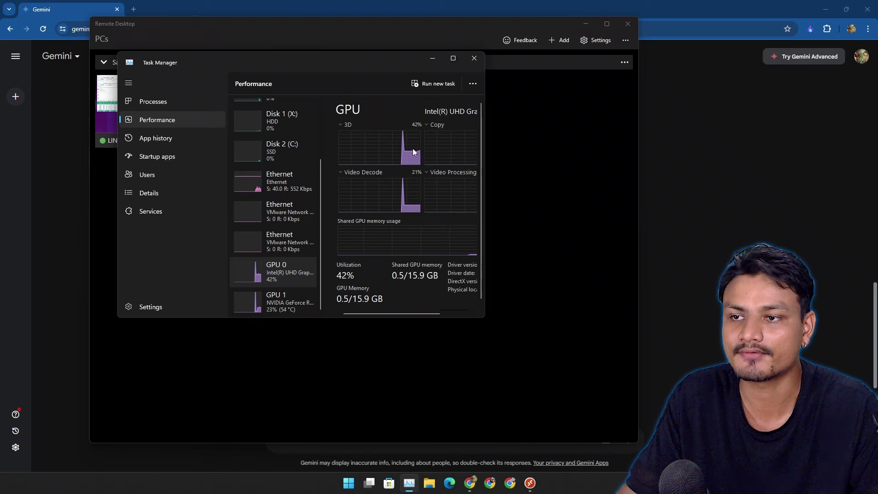
left_click(283, 302)
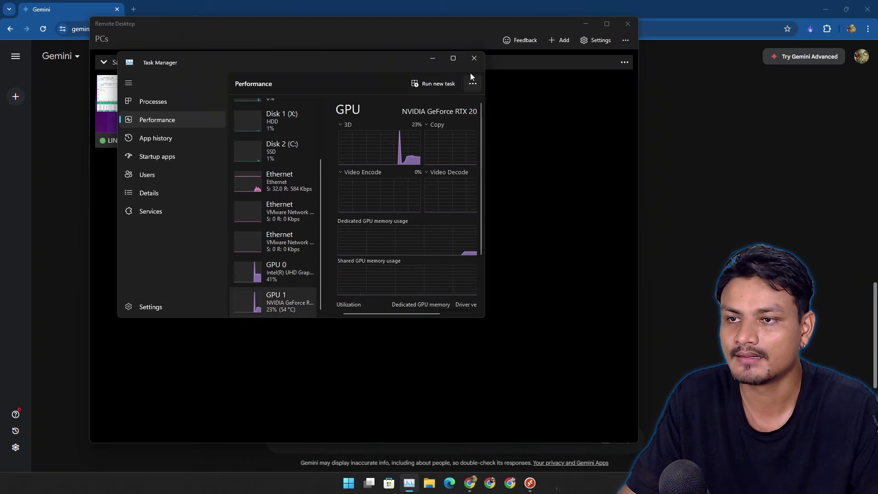
left_click(474, 58)
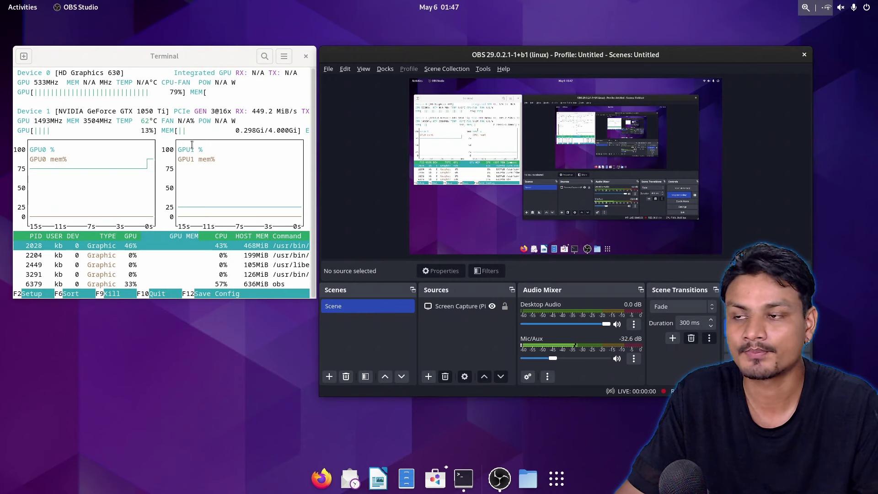
Step: Quit OBS Studio on the Debian desktop, reposition the nvtop terminal to check the GPU load, and close it
key("ctrl+q")
left_click_drag(189, 56, 343, 62)
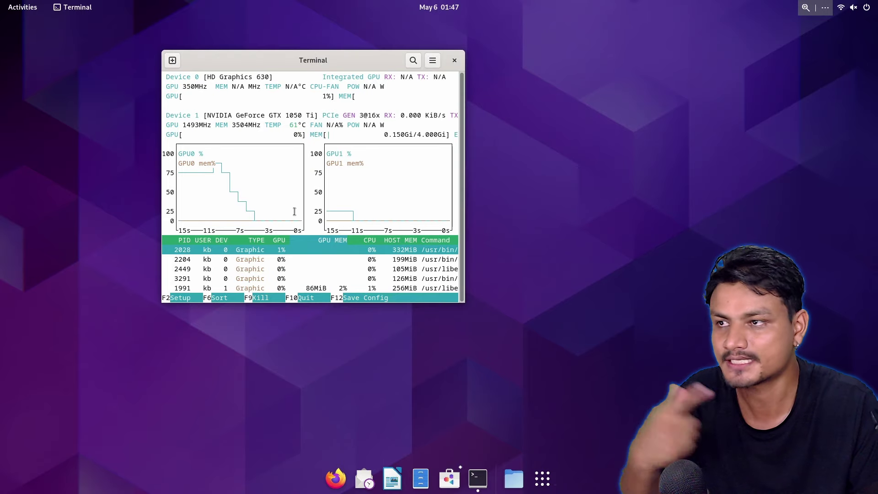
left_click(454, 61)
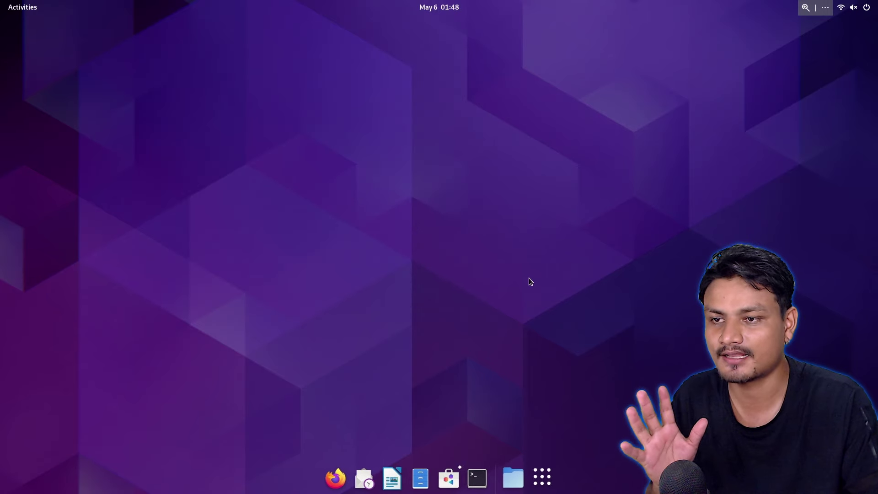
Step: Browse all pages of installed applications and launch Waydroid
left_click(542, 478)
scroll(603, 288, "down", 1)
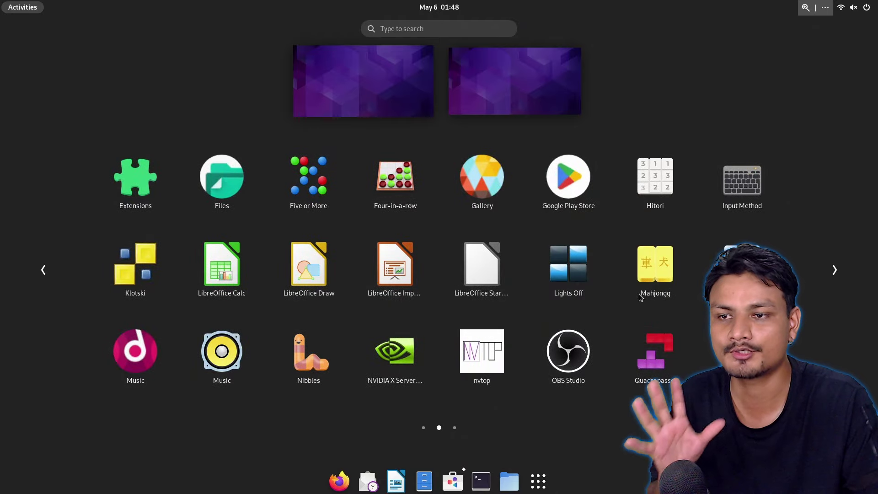
scroll(637, 289, "up", 1)
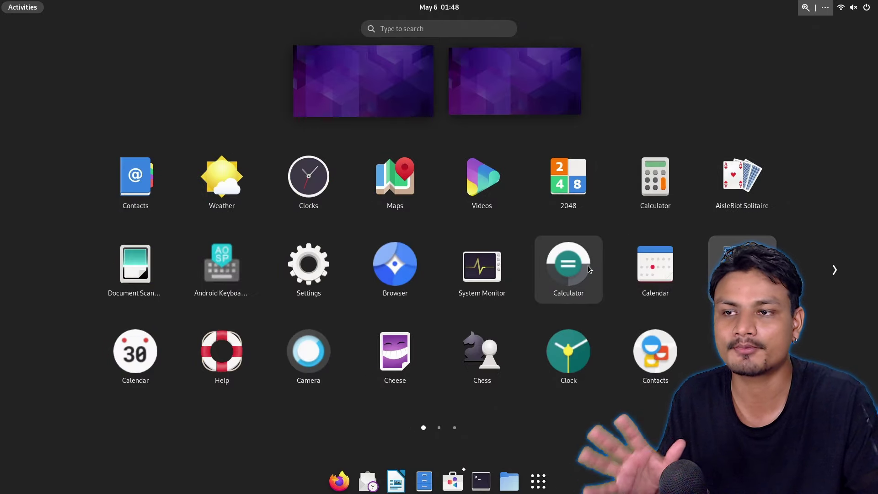
scroll(569, 260, "down", 1)
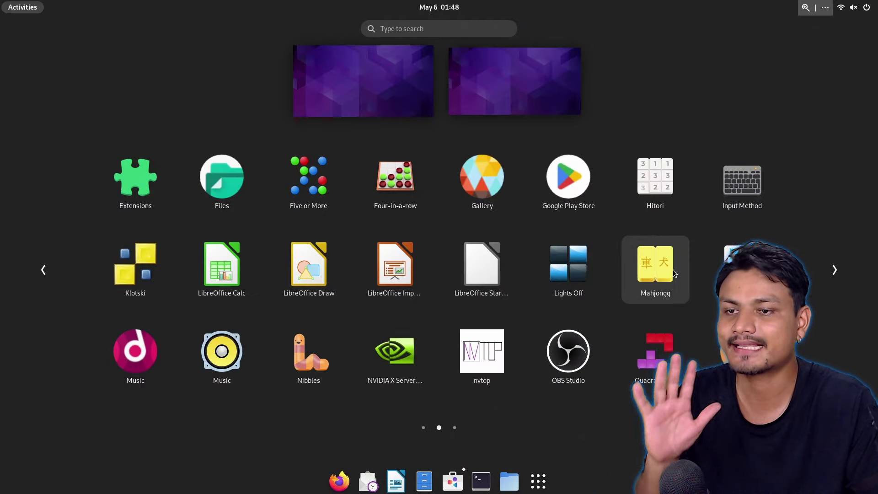
scroll(604, 256, "down", 1)
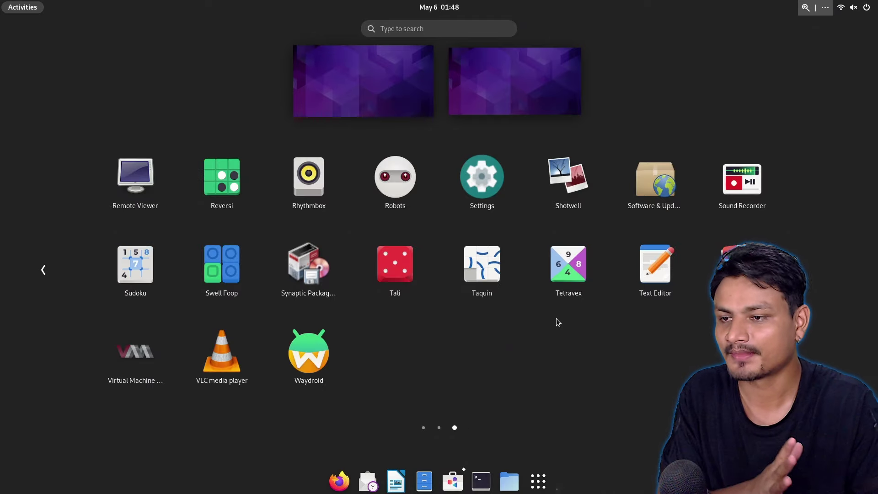
left_click(317, 361)
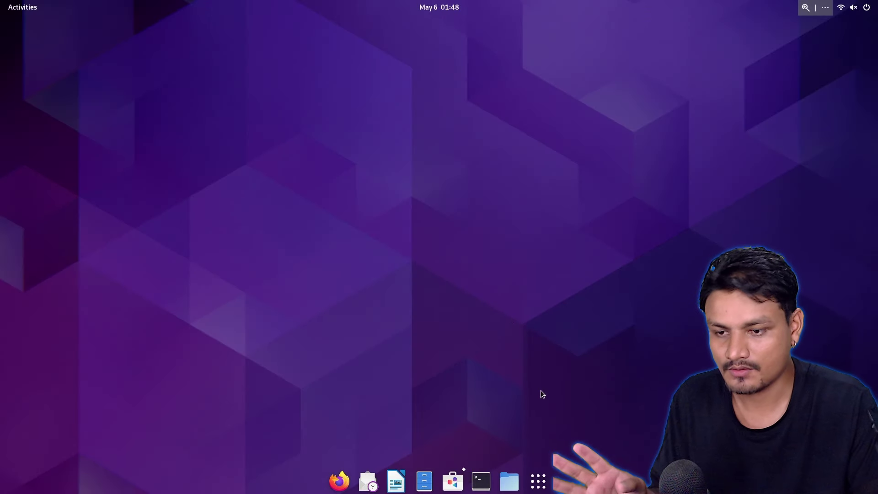
Step: Browse every page of the application overview on the Debian desktop, examining the installed programs and Android apps
left_click(539, 480)
scroll(665, 312, "down", 1)
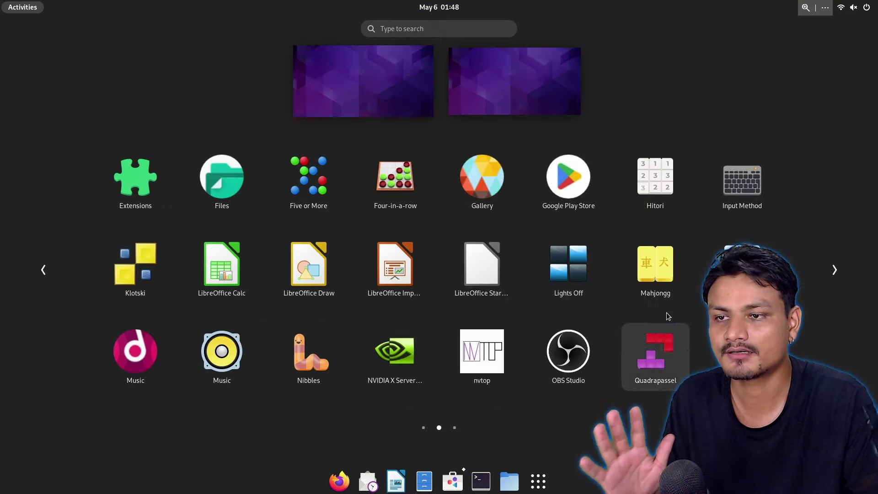
scroll(629, 316, "down", 1)
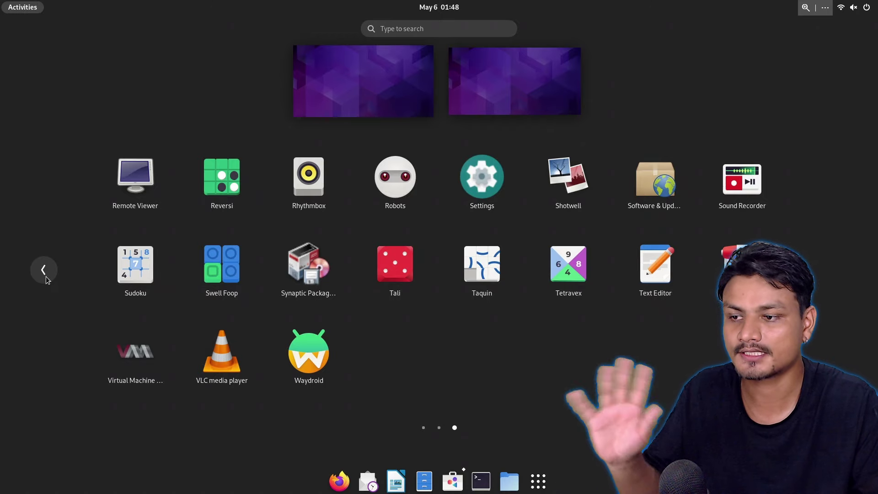
left_click(530, 197)
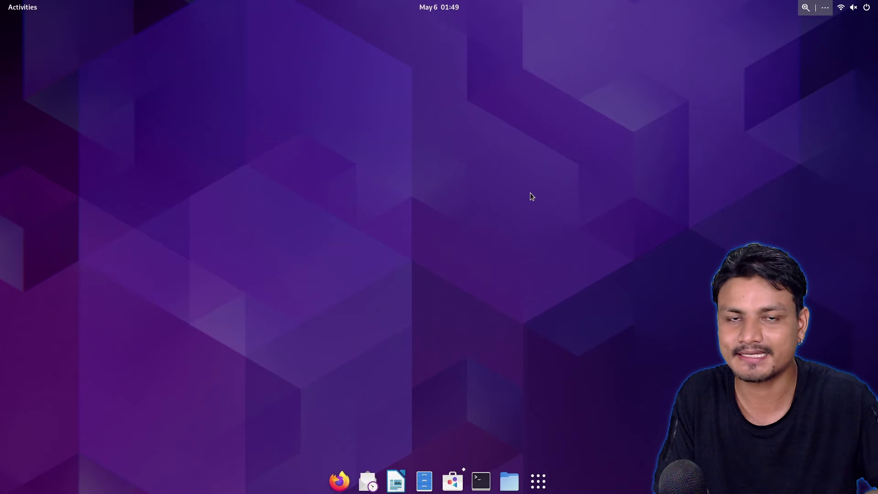
key("super+a")
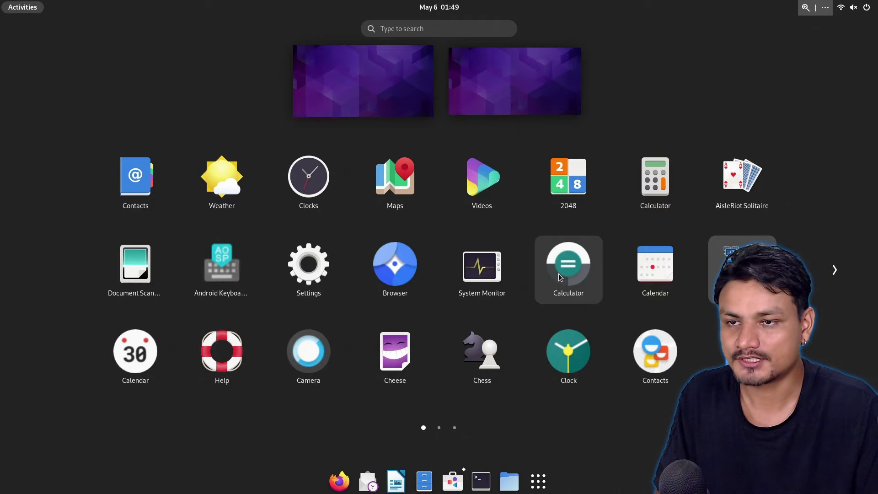
scroll(589, 288, "down", 1)
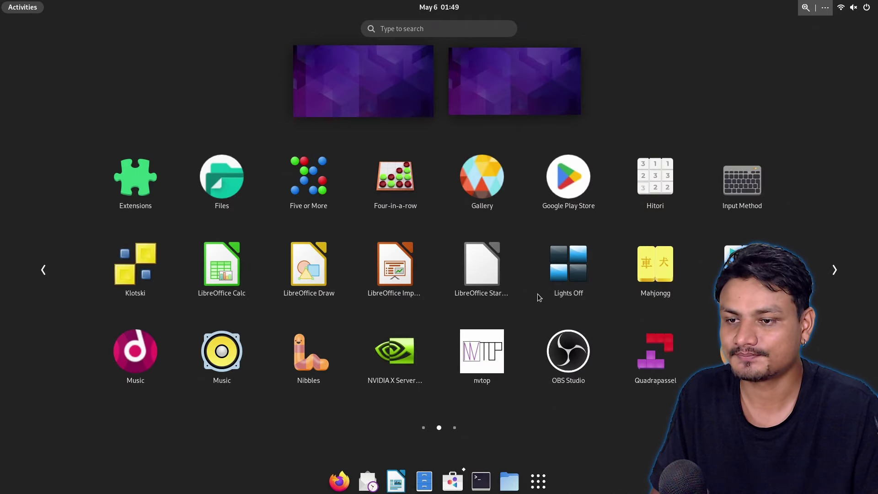
scroll(536, 295, "down", 1)
scroll(509, 386, "up", 1)
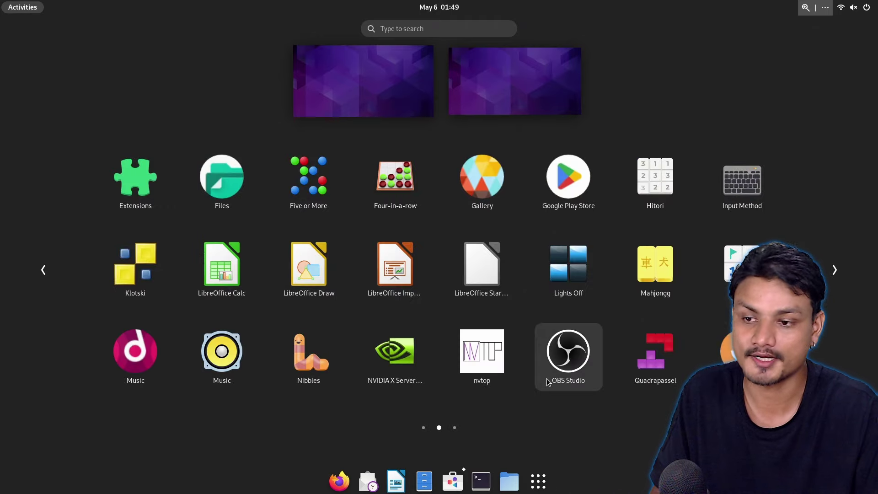
scroll(448, 391, "up", 1)
left_click(621, 400)
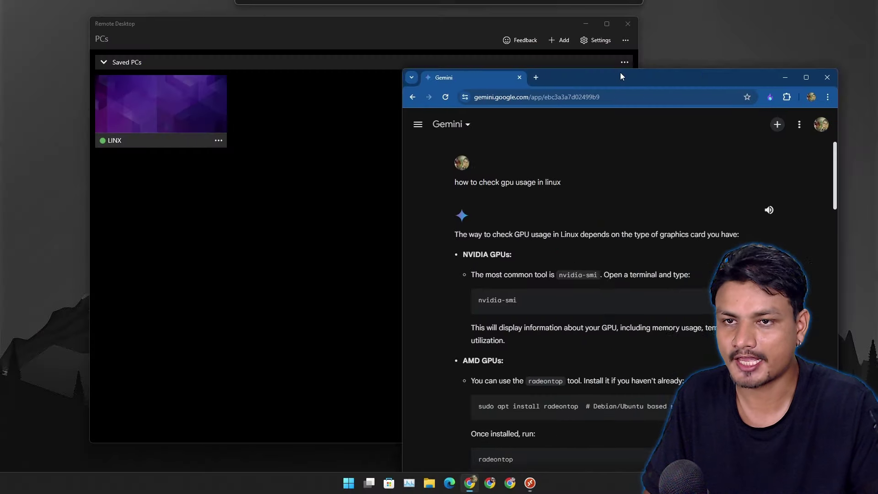
left_click_drag(620, 72, 487, 52)
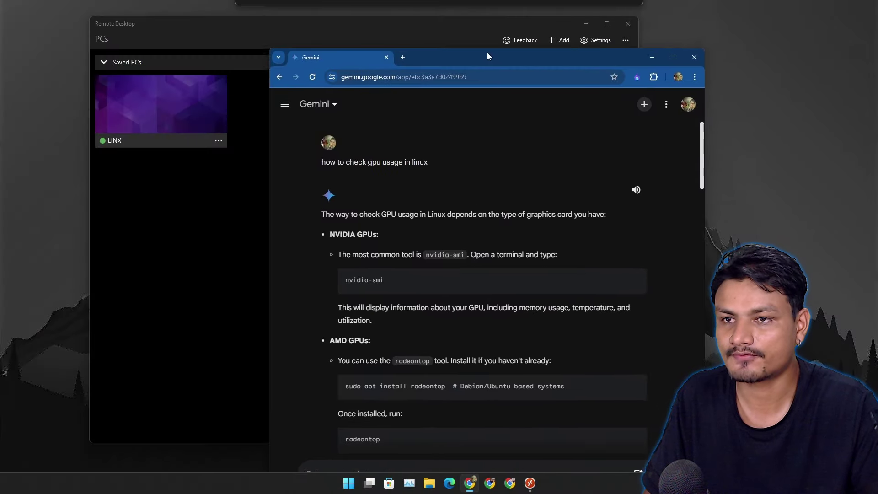
left_click(134, 114)
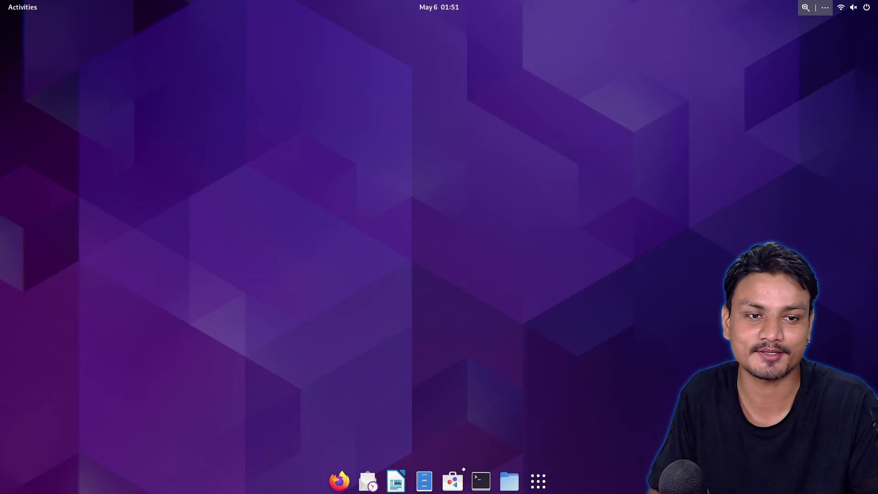
key("ctrl+alt+t")
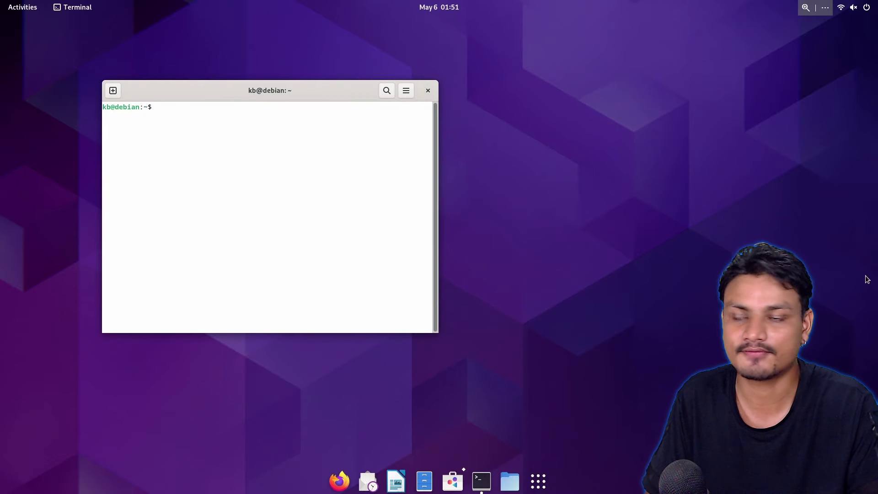
right_click(227, 141)
left_click(262, 173)
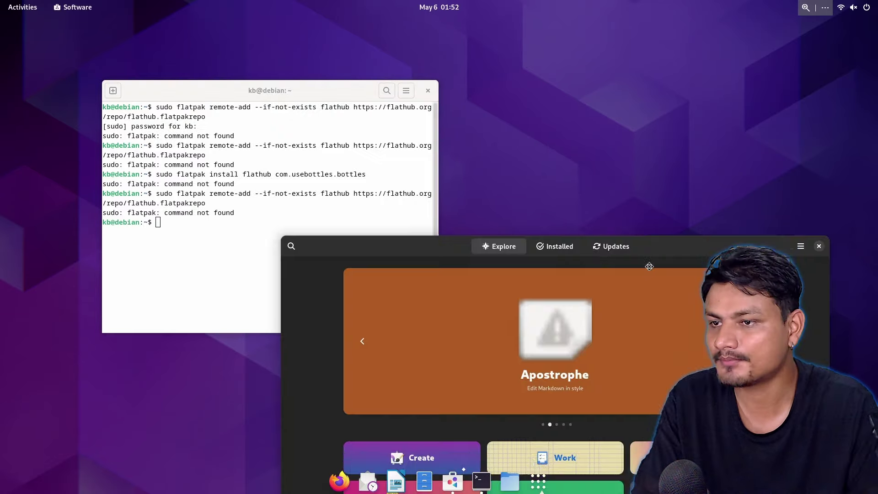
Step: Reposition the Software window, switch to the Gemini chat on the Windows host and look through its answers beyond the nvidia-smi section
left_click_drag(650, 248, 542, 256)
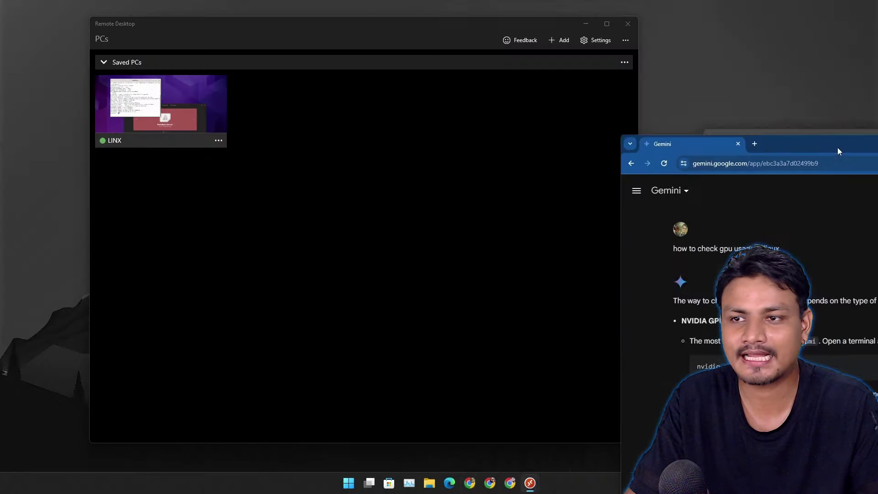
left_click(837, 145)
scroll(357, 115, "down", 15)
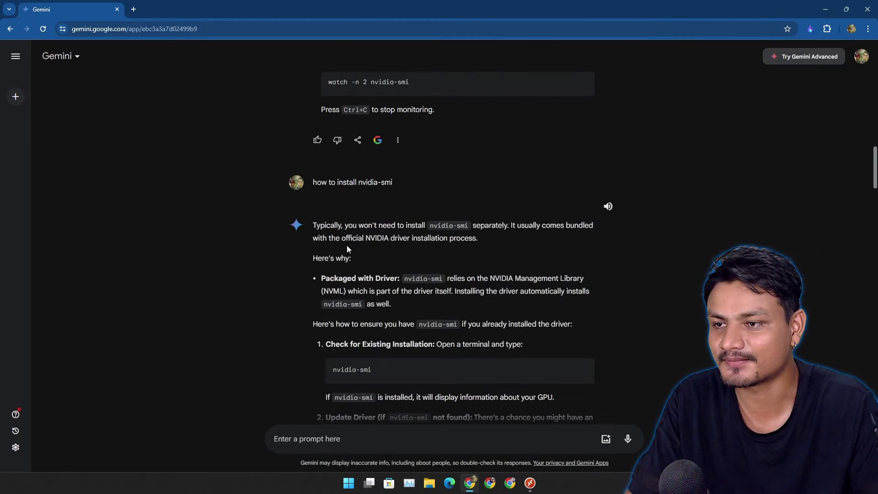
scroll(348, 242, "down", 20)
scroll(360, 265, "down", 5)
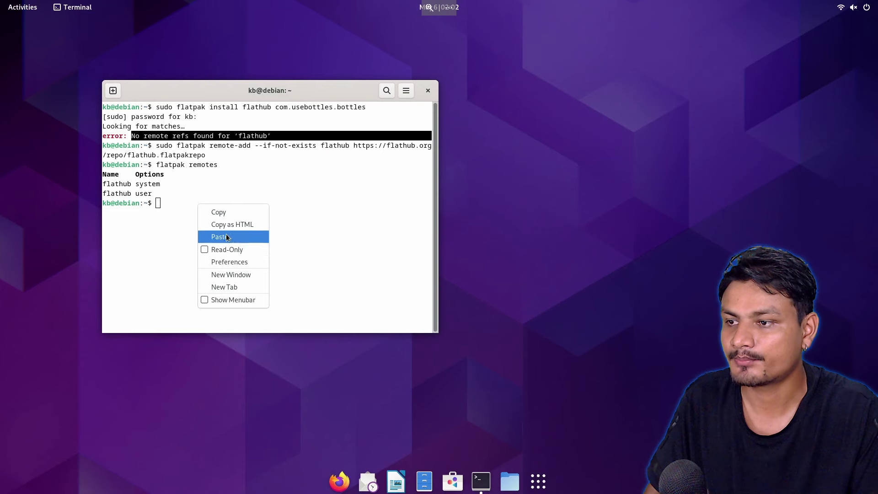
Step: In the Debian terminal, run "sudo flatpak install flathub com.usebottles.bottles" and accept installing the required GNOME runtime
left_click(226, 236)
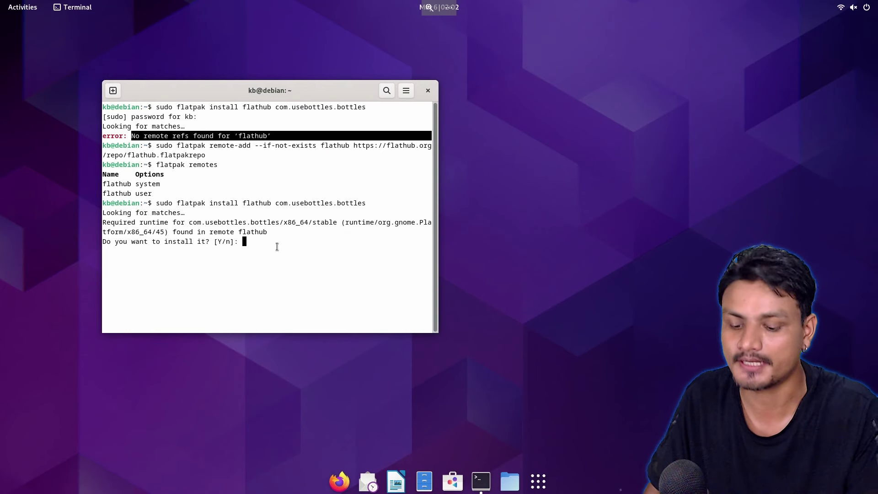
key("Return")
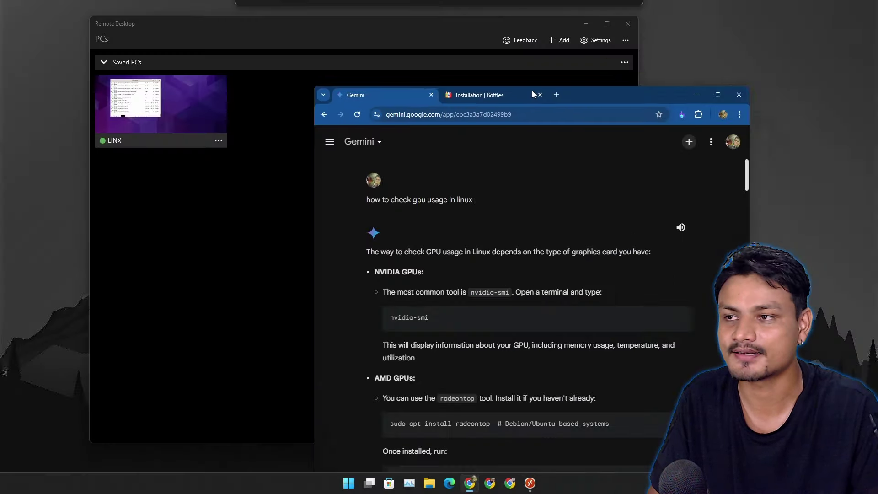
Step: Maximize the Gemini browser window on the Windows host and read the short answer on installing Bottles in Debian
double_click(532, 89)
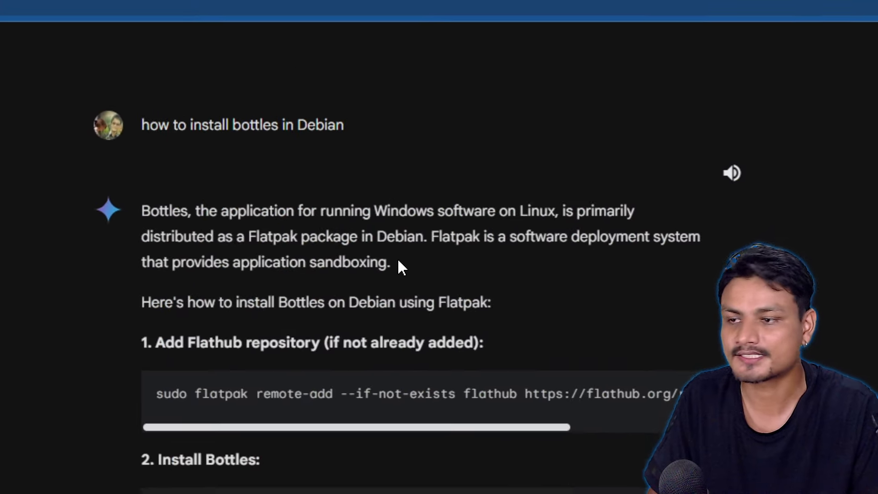
scroll(397, 261, "down", 15)
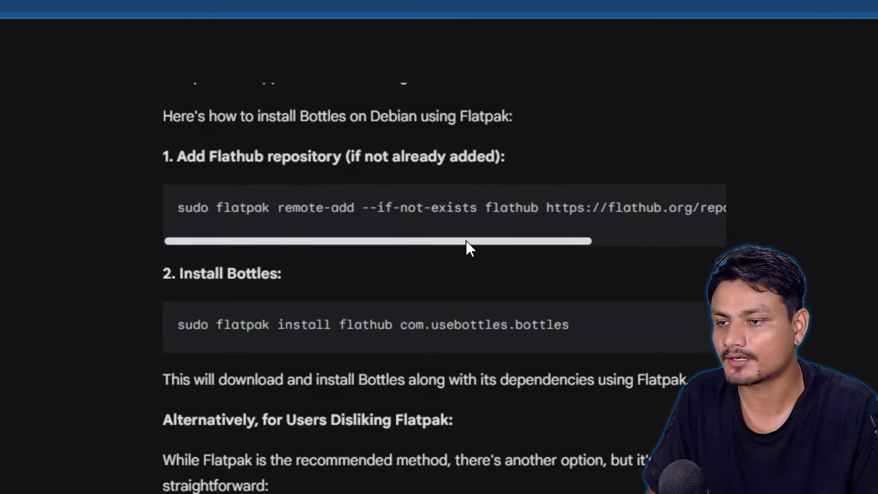
scroll(437, 252, "down", 4)
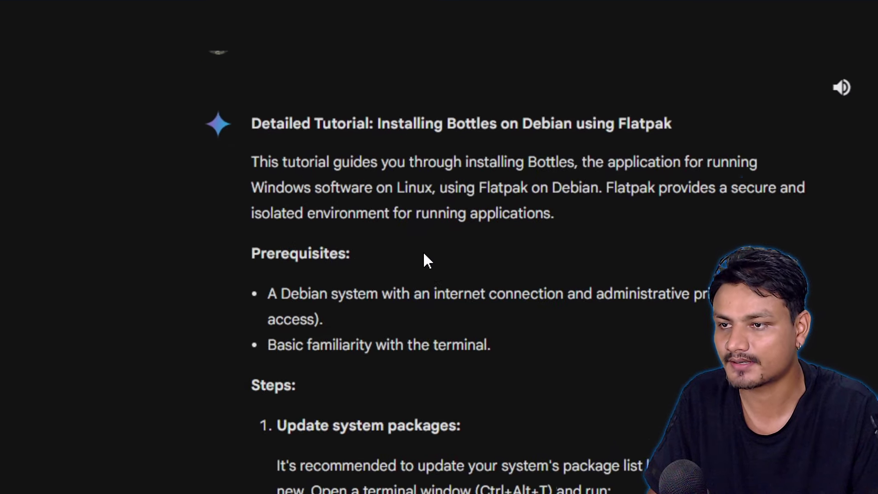
Step: Examine Gemini's detailed Bottles tutorial, covering the package update, Flatpak installation, Flathub setup, Bottles installation, launching and verification
scroll(443, 251, "down", 2)
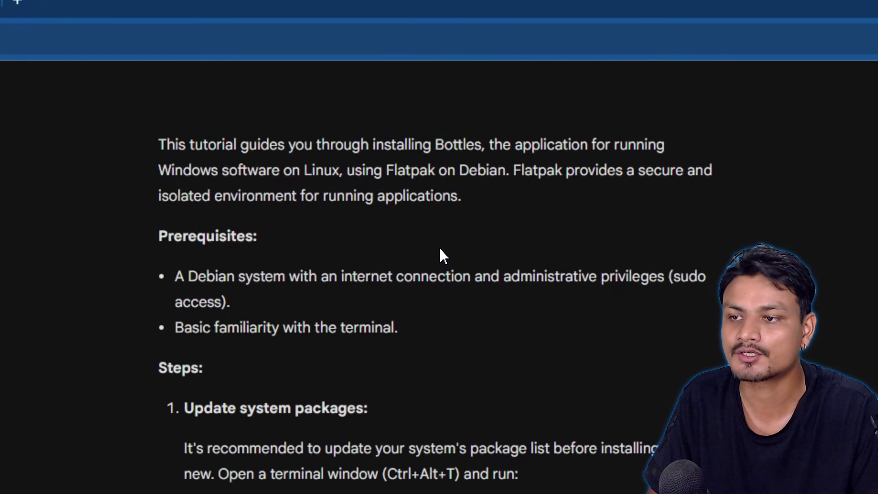
scroll(440, 177, "up", 1)
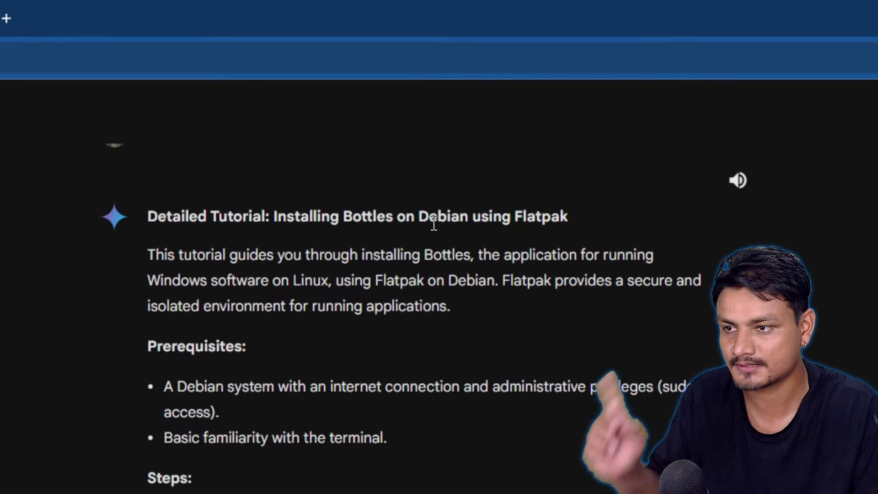
scroll(441, 181, "down", 6)
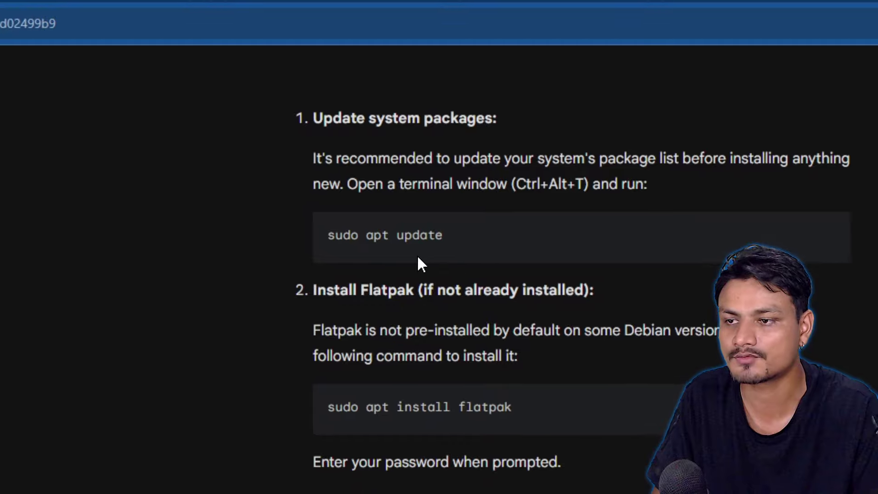
scroll(421, 264, "down", 6)
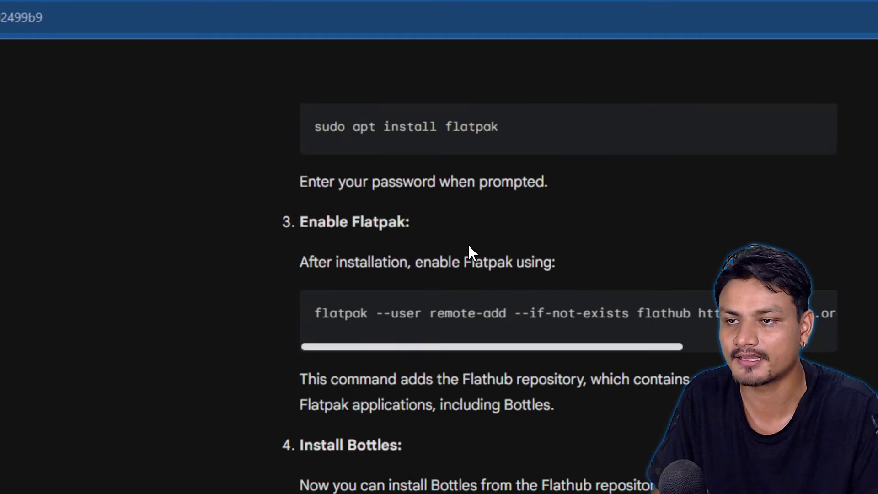
scroll(446, 251, "down", 4)
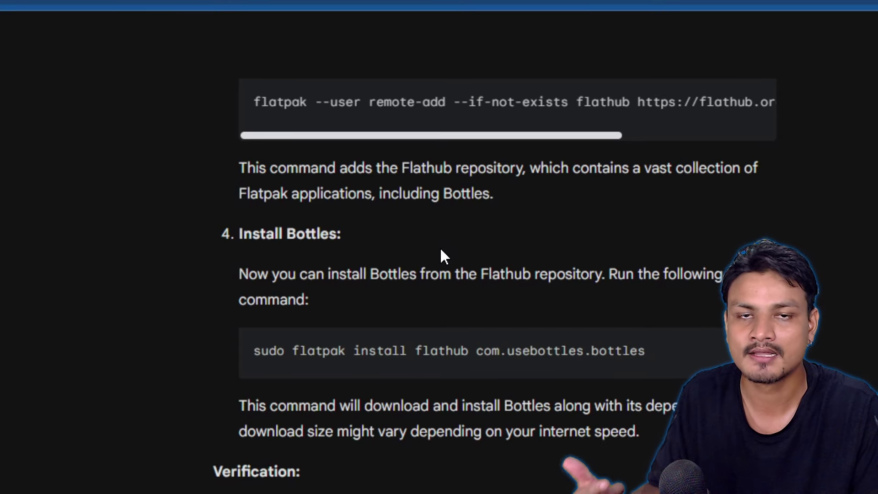
scroll(384, 247, "down", 10)
scroll(442, 248, "down", 5)
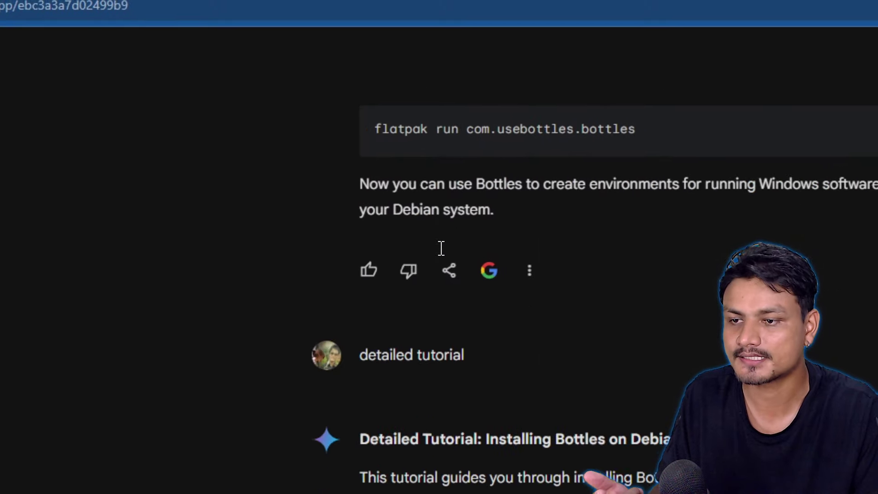
scroll(498, 247, "down", 5)
scroll(460, 253, "down", 5)
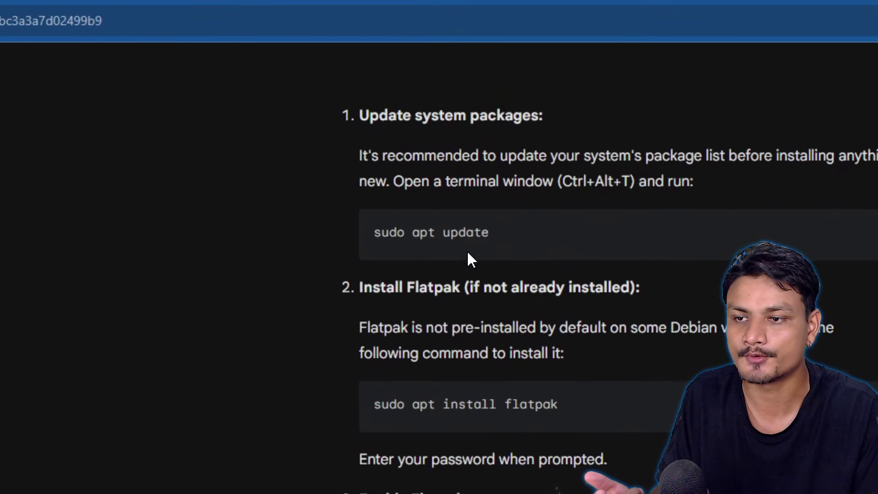
scroll(438, 253, "down", 3)
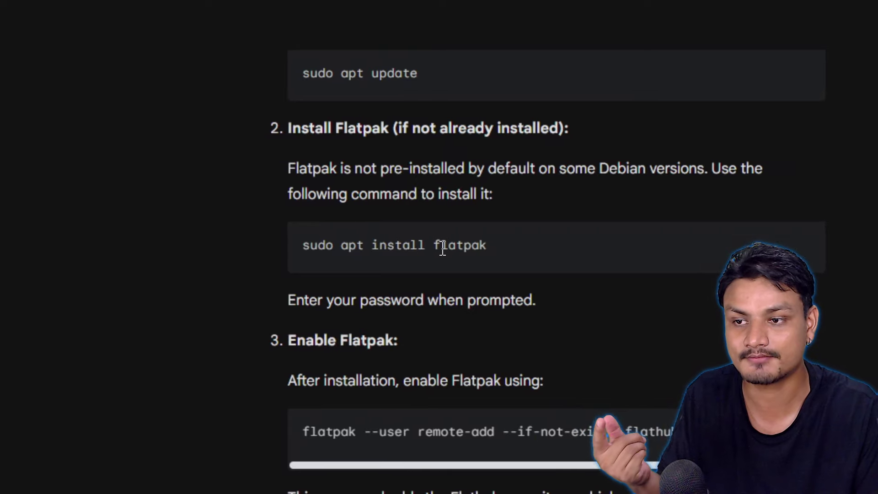
scroll(462, 250, "down", 3)
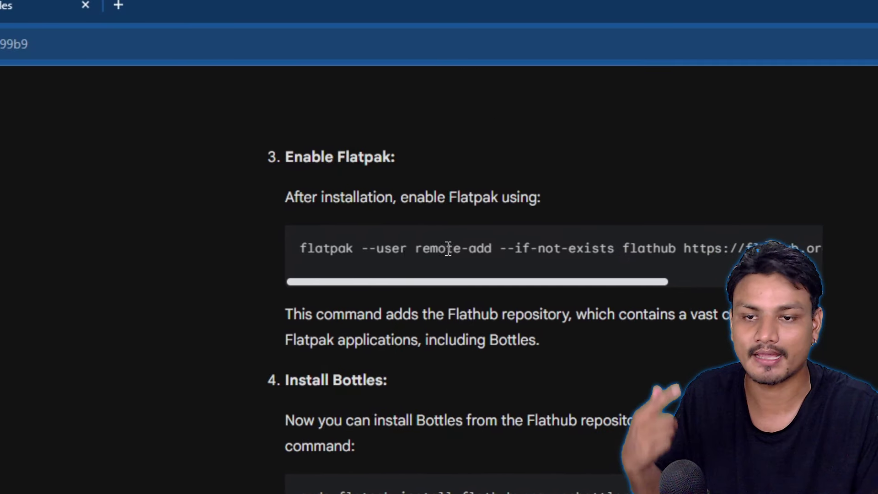
scroll(441, 249, "down", 4)
scroll(440, 250, "down", 4)
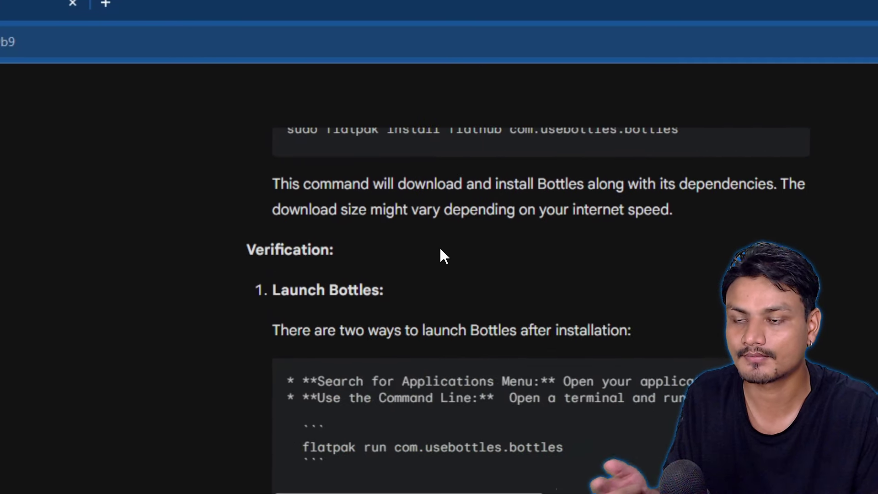
scroll(440, 251, "down", 4)
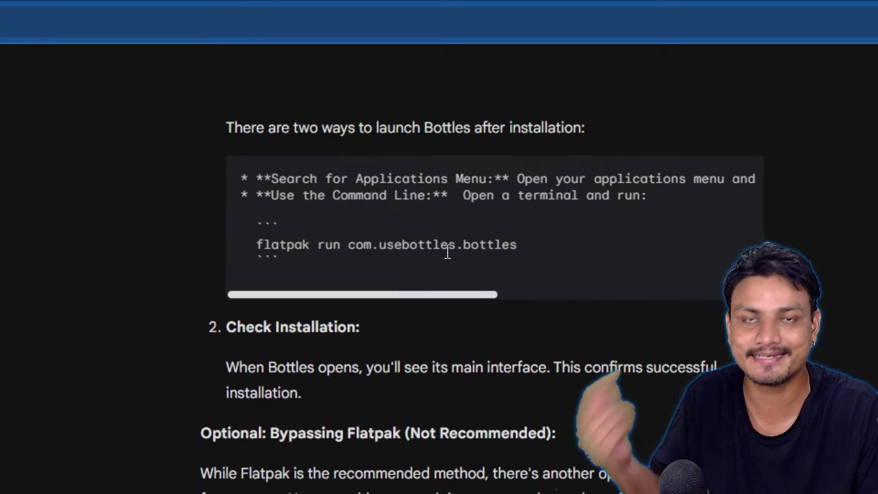
scroll(448, 270, "down", 7)
scroll(440, 247, "down", 8)
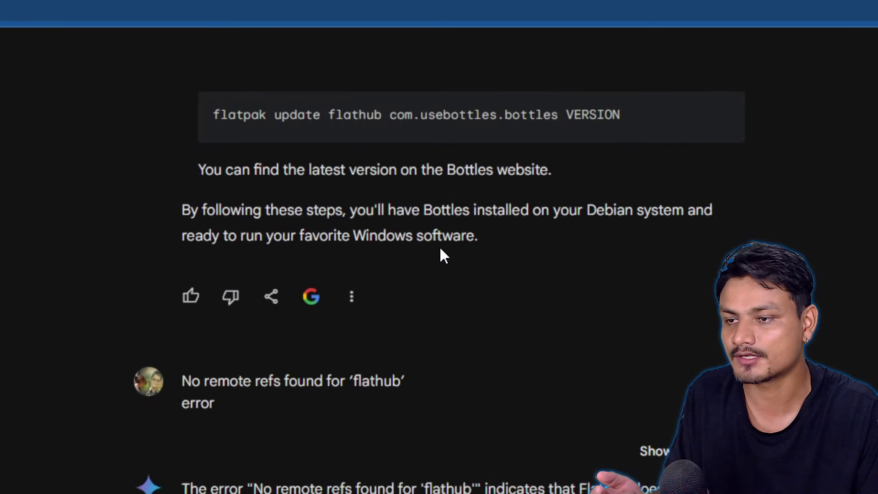
Step: Read Gemini's fix for the "No remote refs found for 'flathub'" error, including checking and re-running the remote-add command
scroll(439, 249, "up", 2)
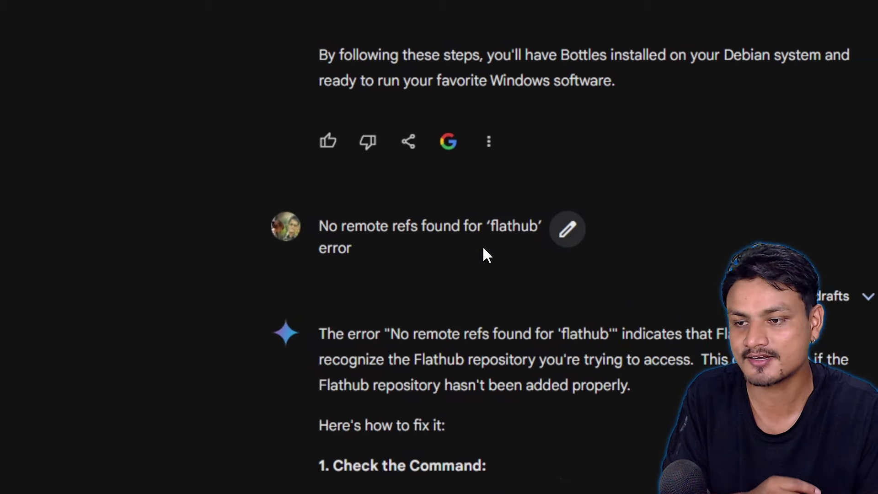
scroll(572, 246, "down", 3)
scroll(487, 250, "down", 2)
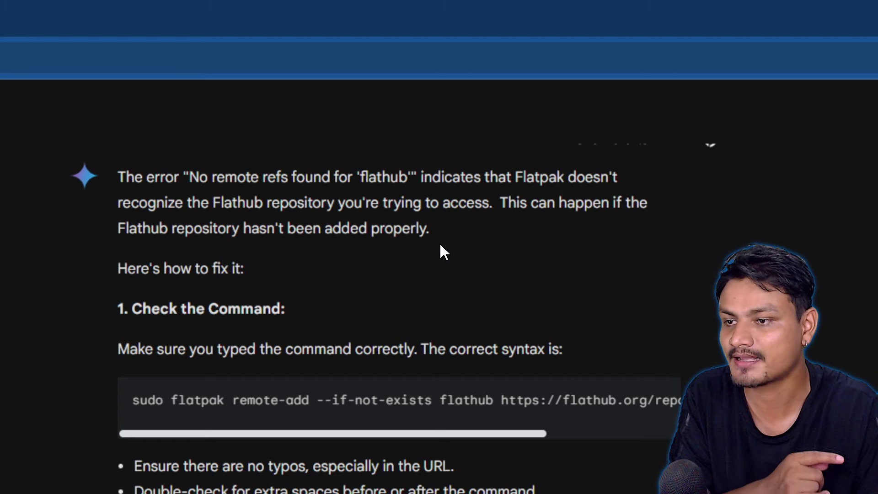
scroll(440, 246, "down", 4)
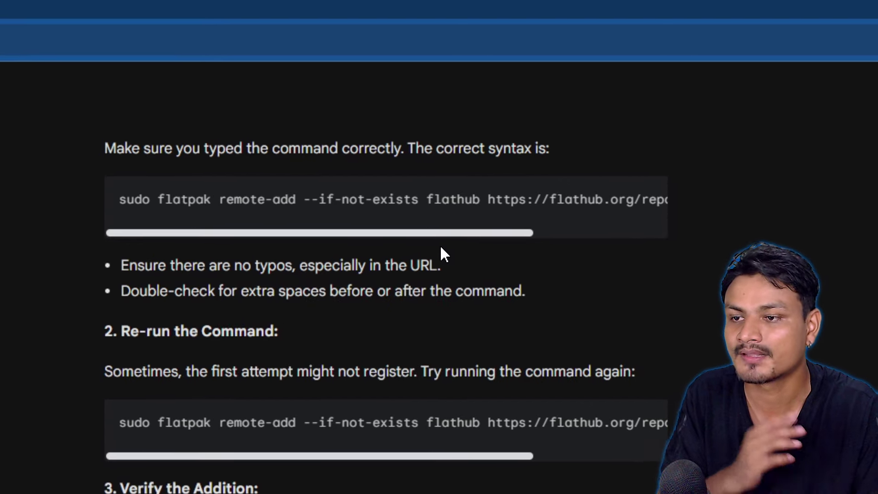
scroll(440, 245, "up", 2)
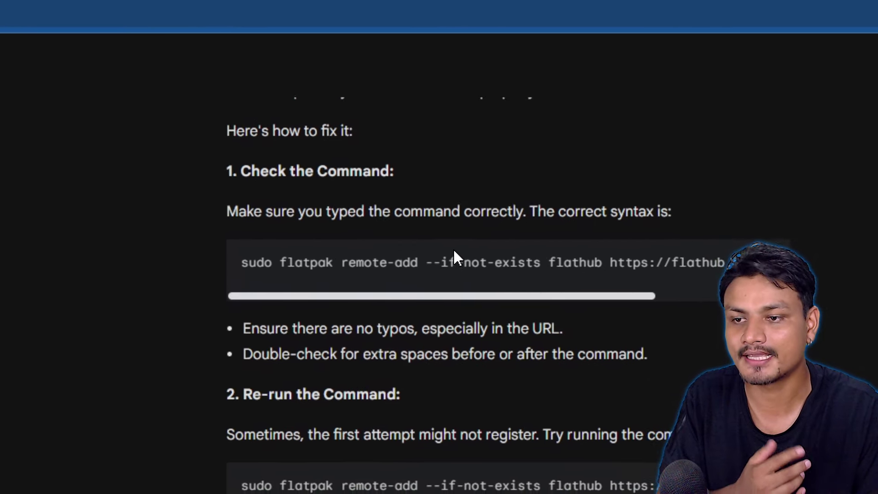
Step: Read the rest of Gemini's Flathub fix, covering "flatpak remotes" verification, additional tips and network checks, and minimize the browser
scroll(441, 249, "down", 2)
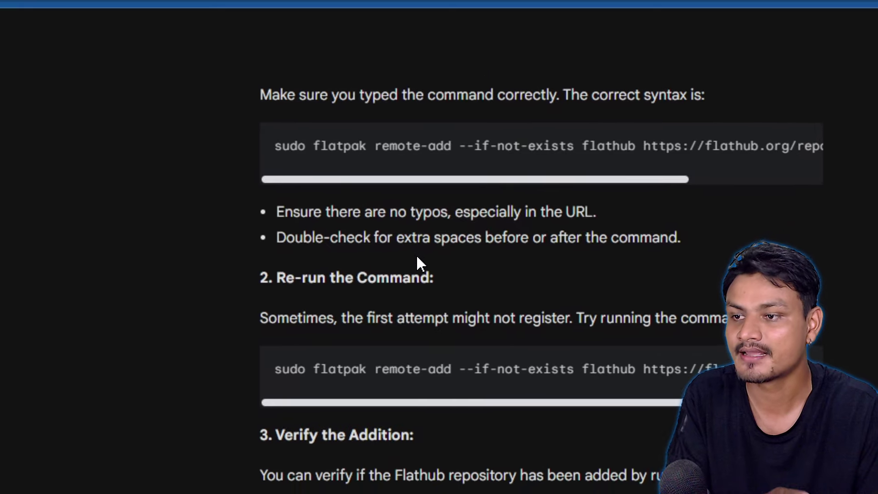
scroll(440, 247, "down", 4)
scroll(436, 251, "up", 4)
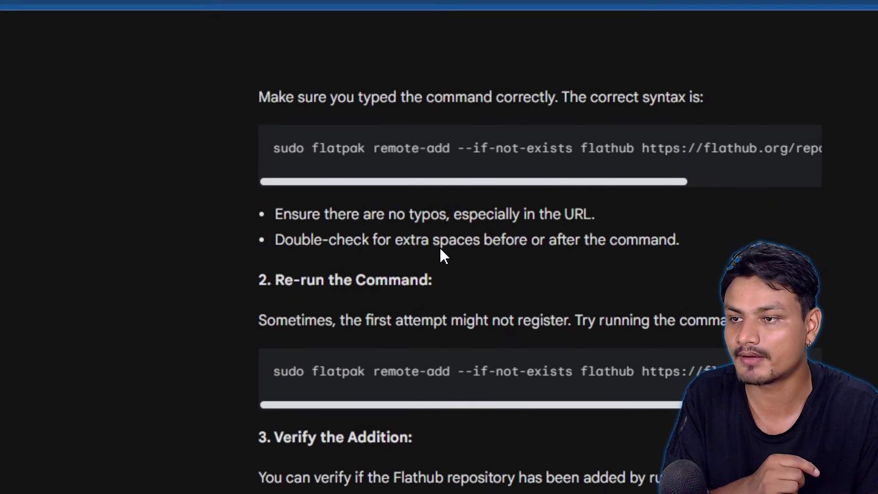
scroll(449, 251, "down", 2)
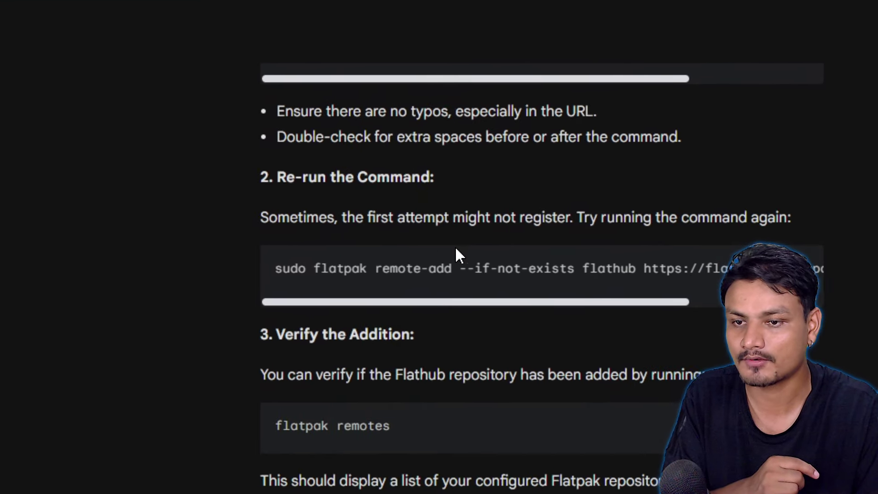
scroll(456, 250, "down", 3)
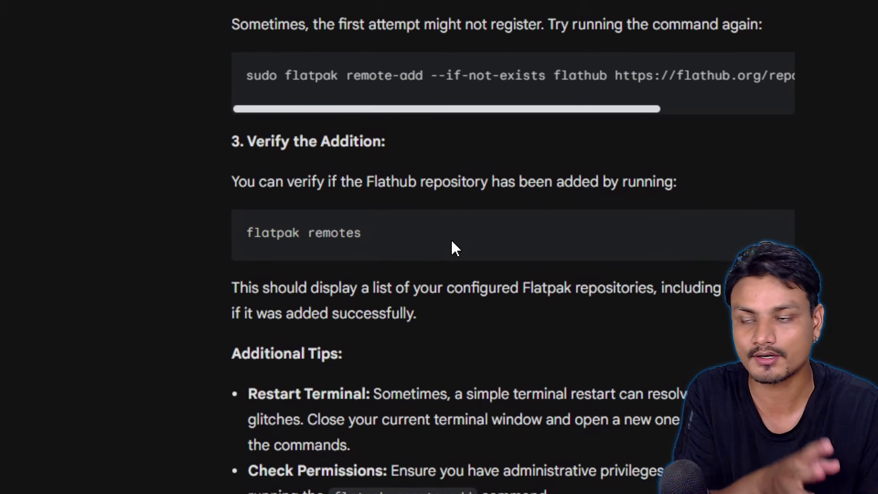
scroll(443, 254, "down", 3)
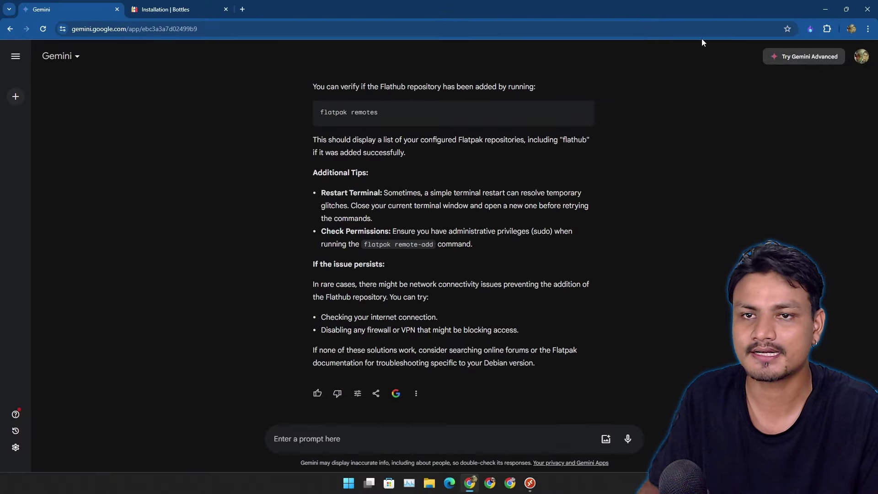
left_click(826, 8)
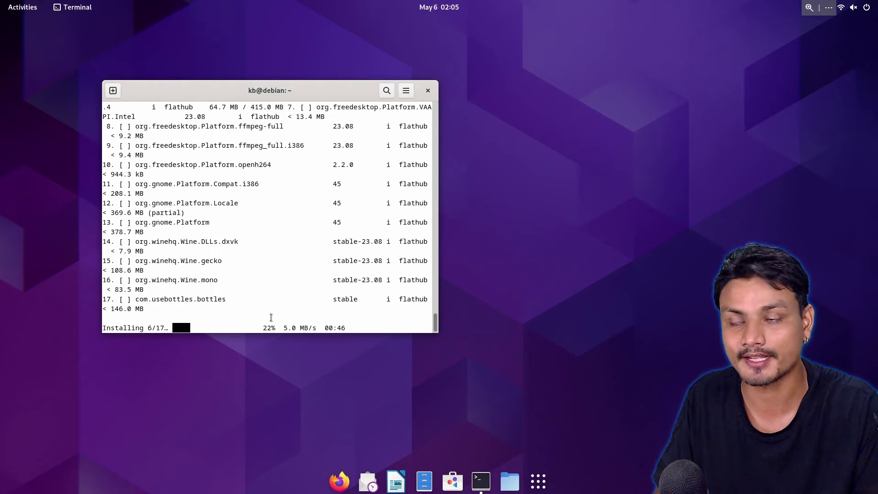
Step: Return to the Debian terminal to check the Bottles installation, and shift the Firefox window away from the terminal output
left_click(544, 488)
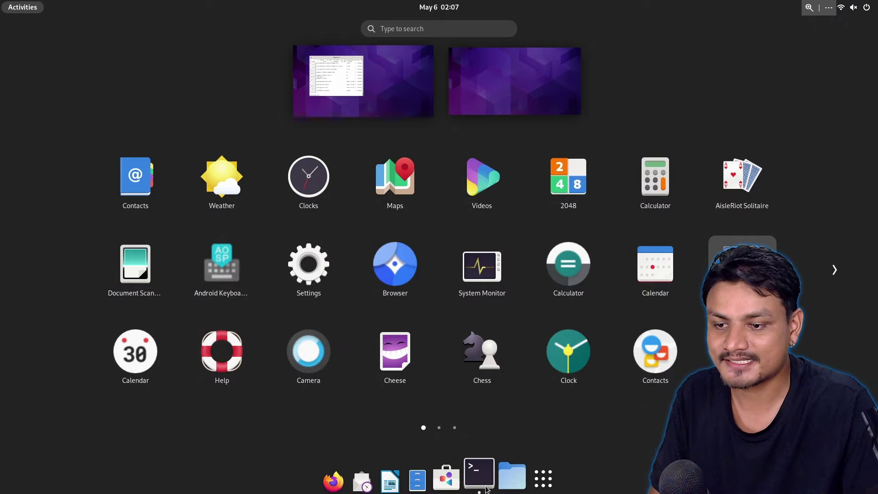
left_click(479, 478)
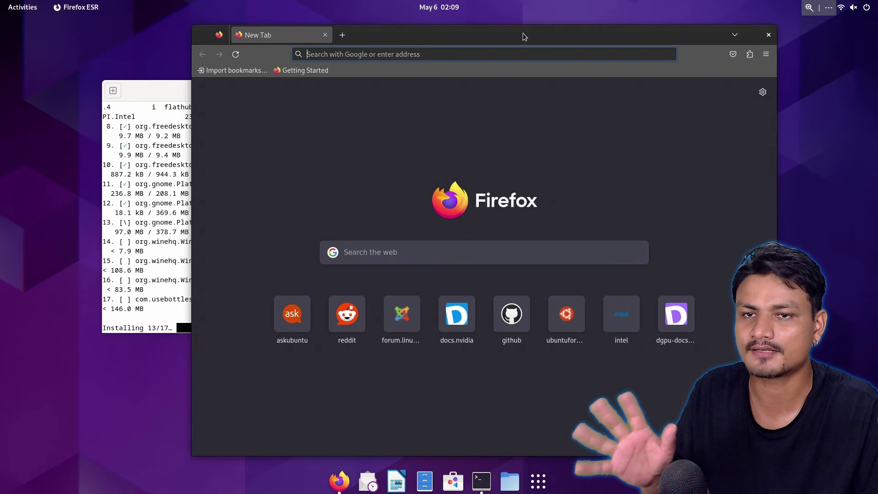
left_click_drag(522, 33, 548, 42)
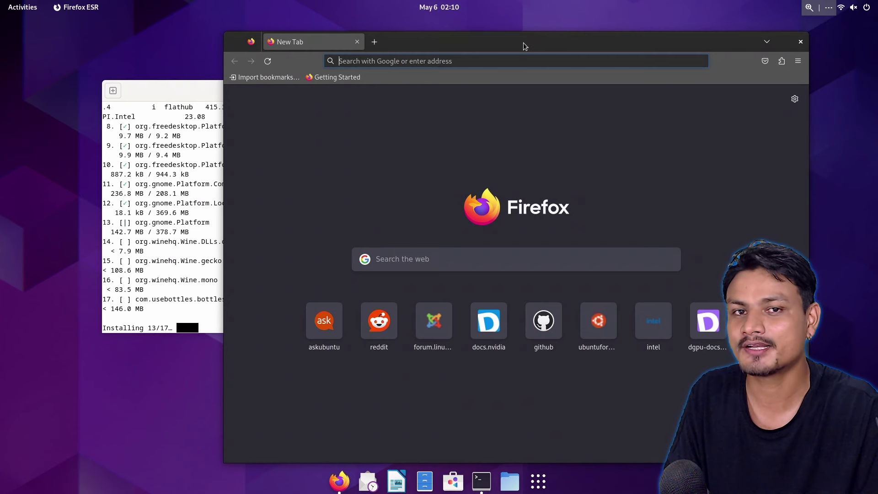
left_click_drag(523, 42, 577, 89)
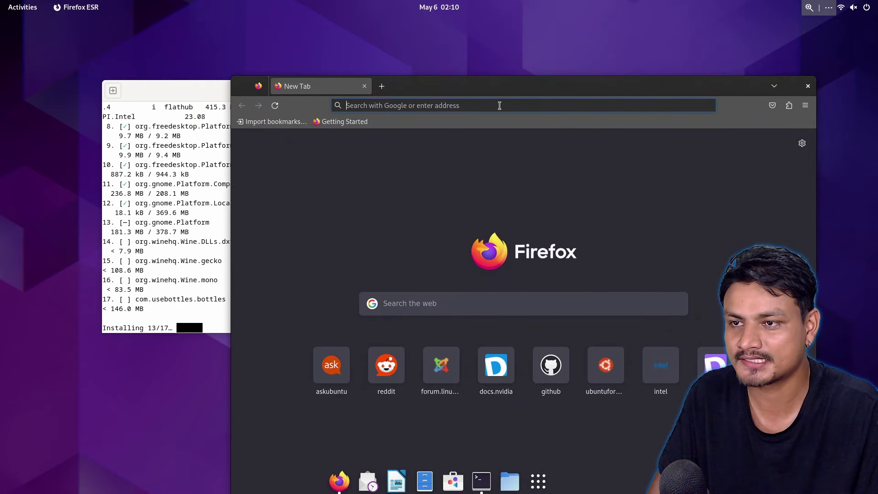
left_click(498, 104)
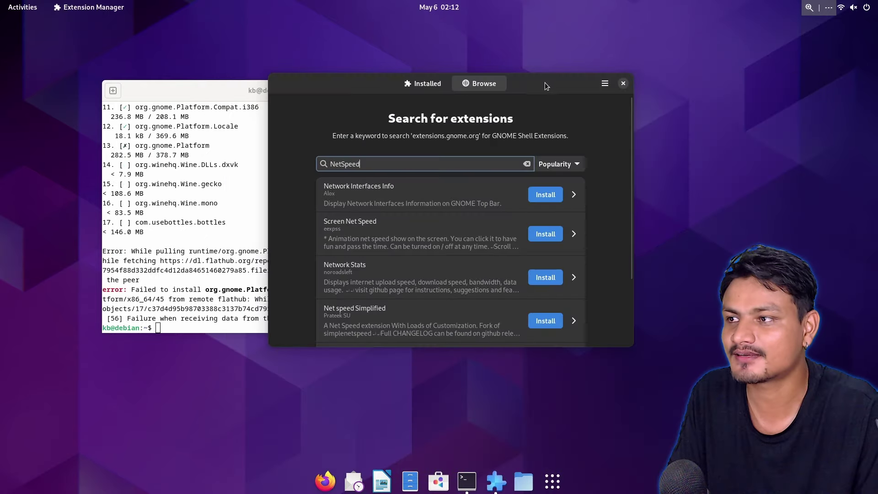
Step: Install the "Network Interfaces Info" extension from the NetSpeed search results and check its indicator in the GNOME top bar
left_click_drag(545, 83, 525, 74)
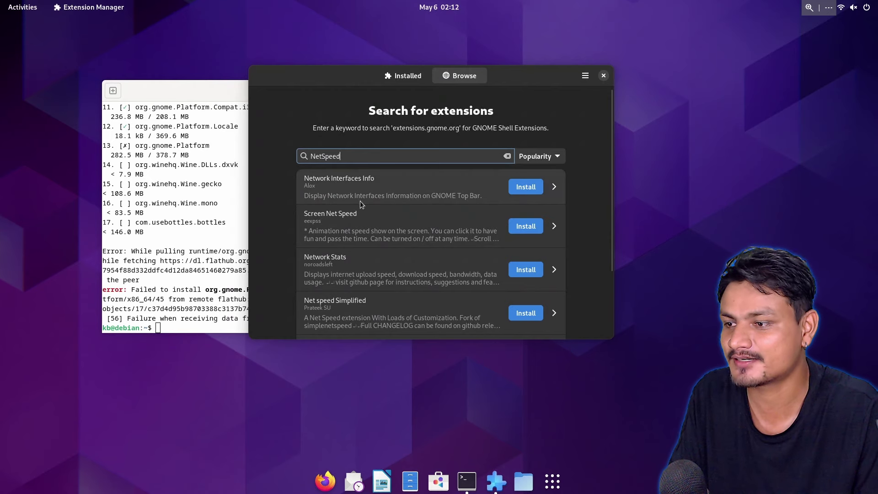
left_click_drag(556, 94, 492, 81)
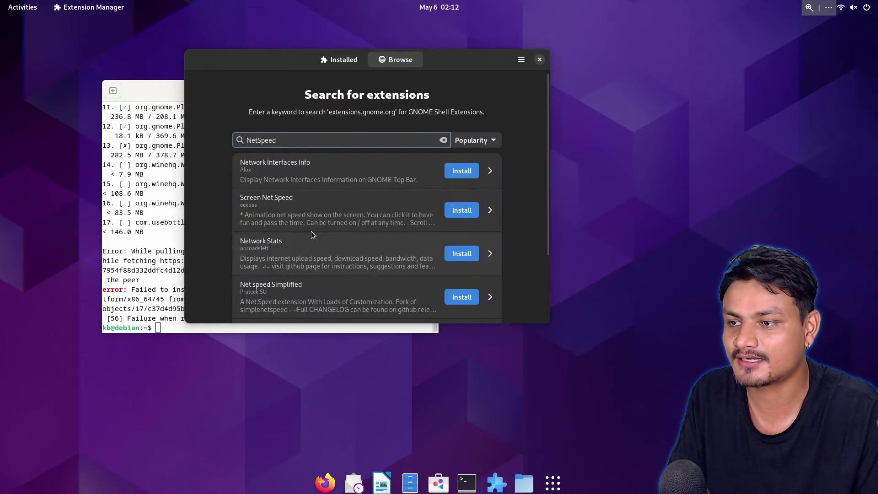
left_click(468, 173)
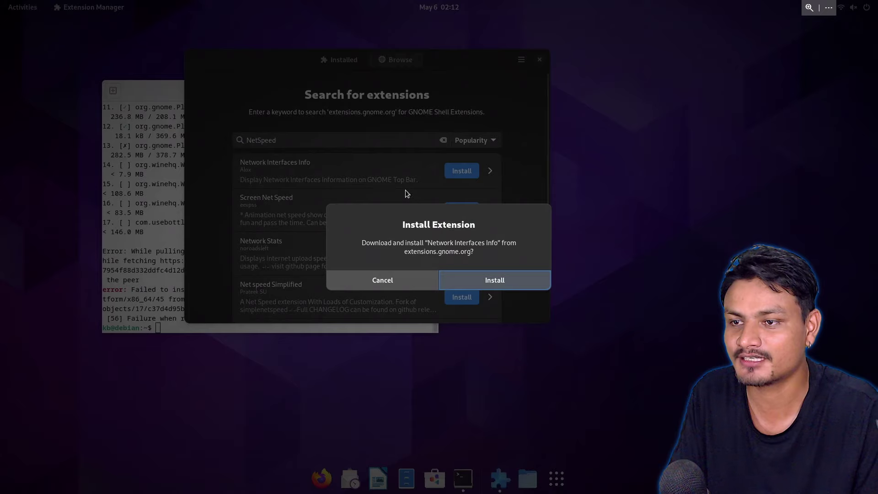
left_click(500, 279)
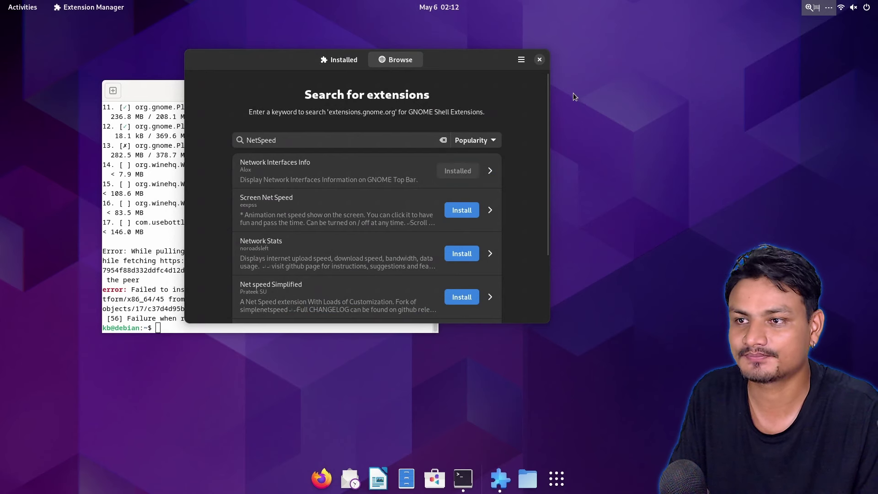
left_click(817, 8)
left_click(715, 89)
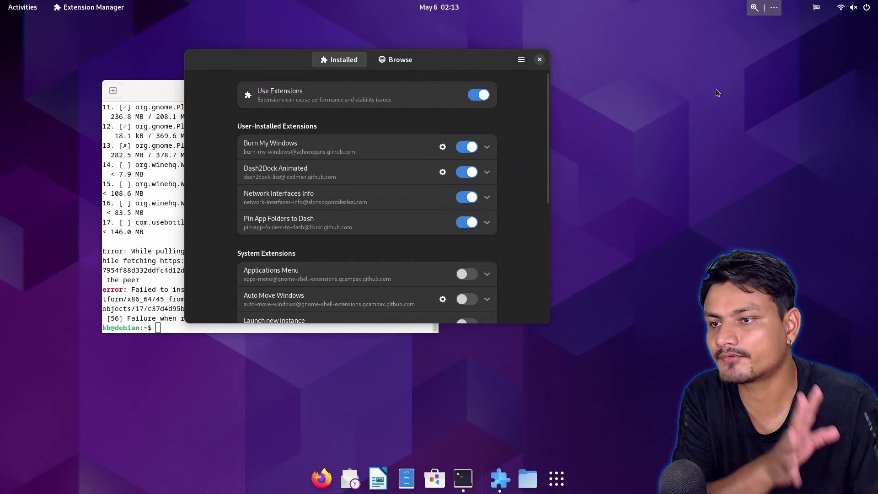
Step: Disable the "Pin App Folders to Dash" extension, close Extension Manager and clear the terminal window from the desktop
left_click(473, 224)
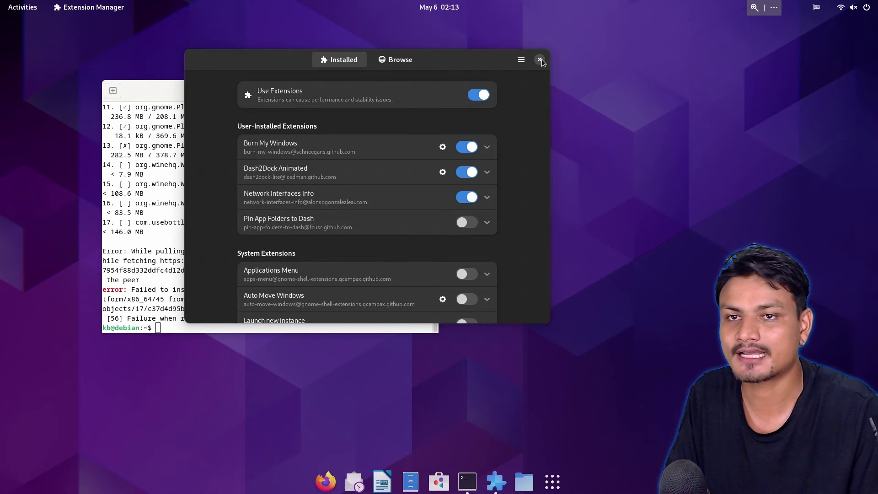
left_click(541, 61)
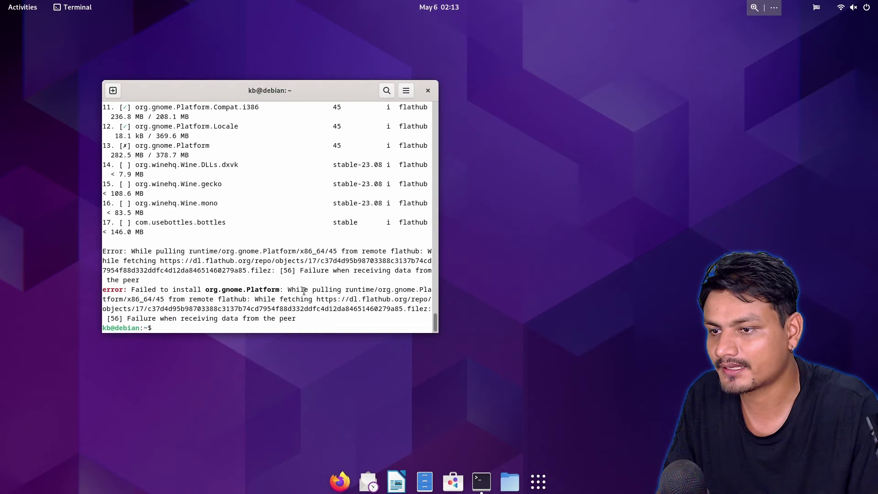
key("super+h")
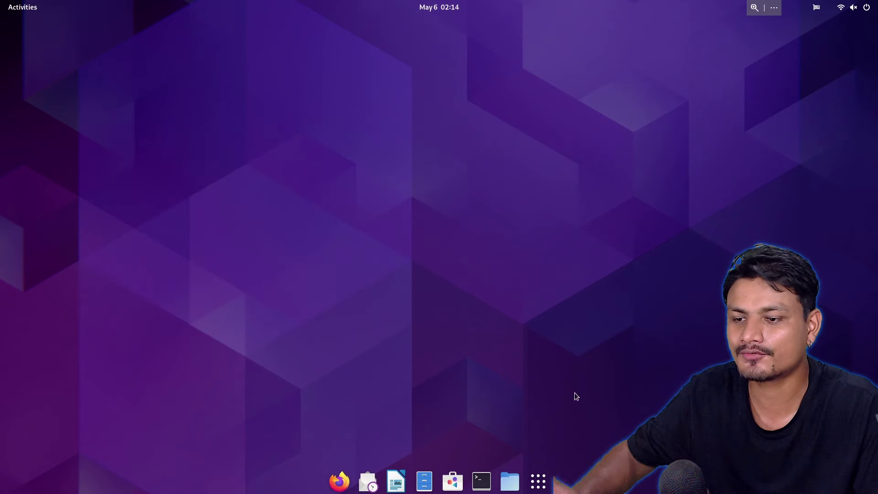
Step: Browse the first two pages of the application grid to review the installed applications
left_click(538, 481)
scroll(553, 296, "down", 1)
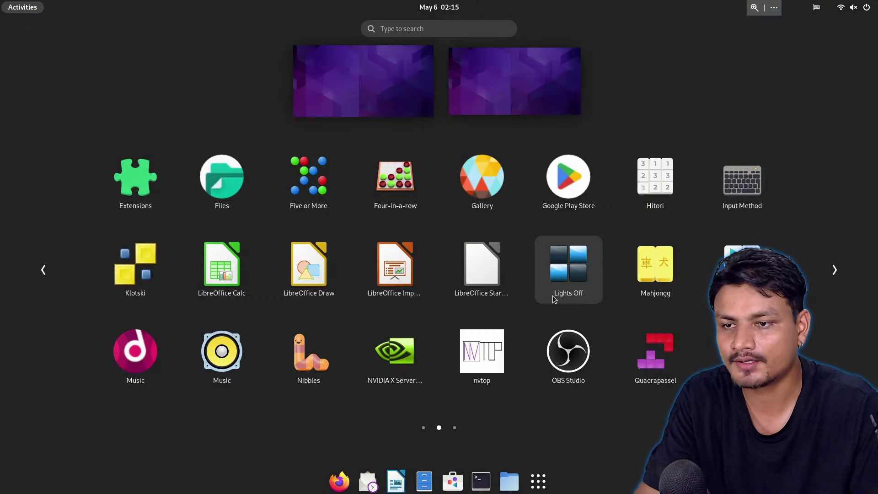
scroll(412, 299, "up", 1)
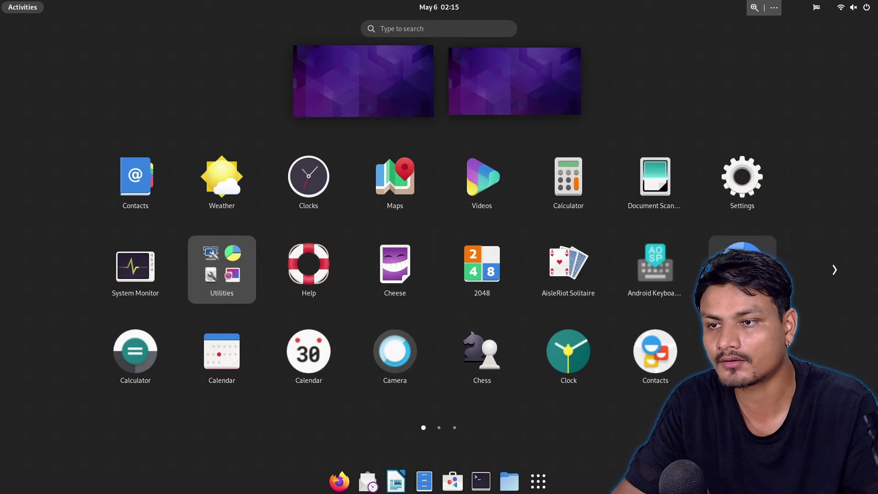
scroll(469, 269, "down", 1)
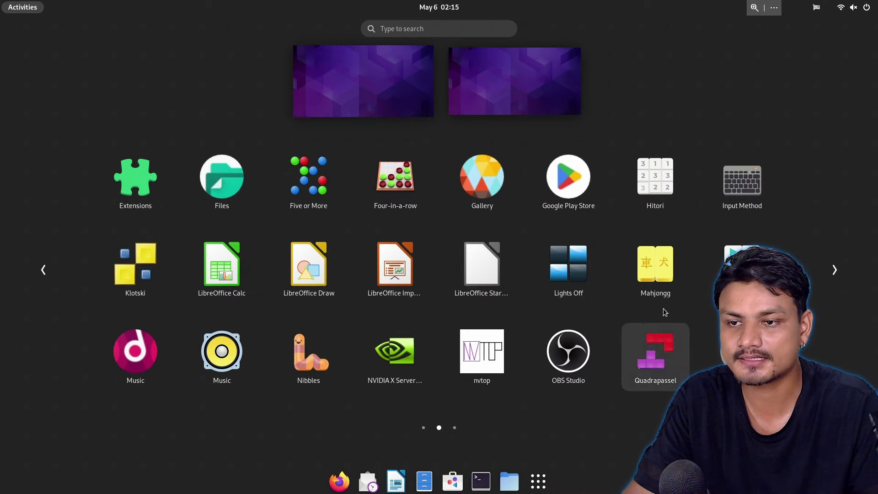
scroll(303, 280, "up", 1)
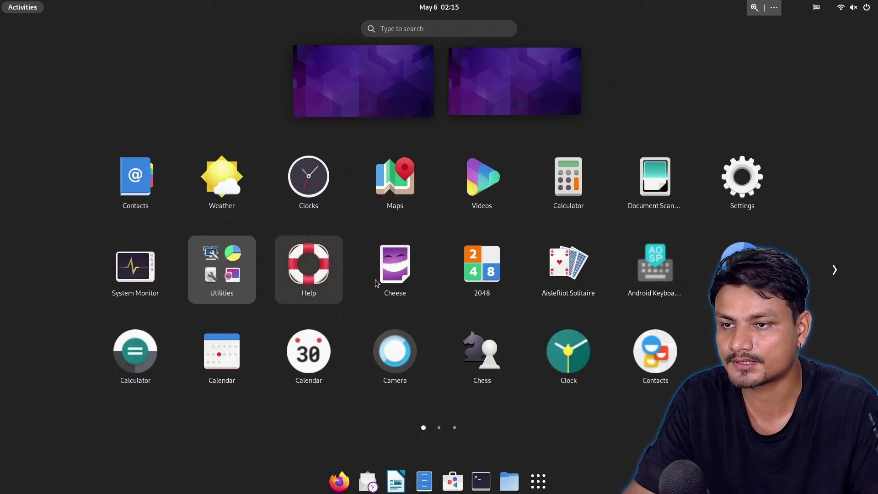
Step: Search the Software store for "wine" and open the Lutris entry
left_click(442, 489)
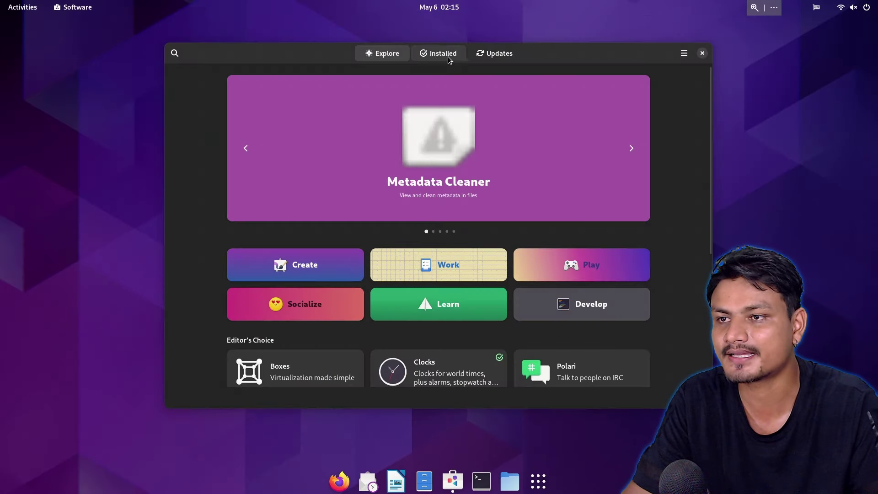
type("wine")
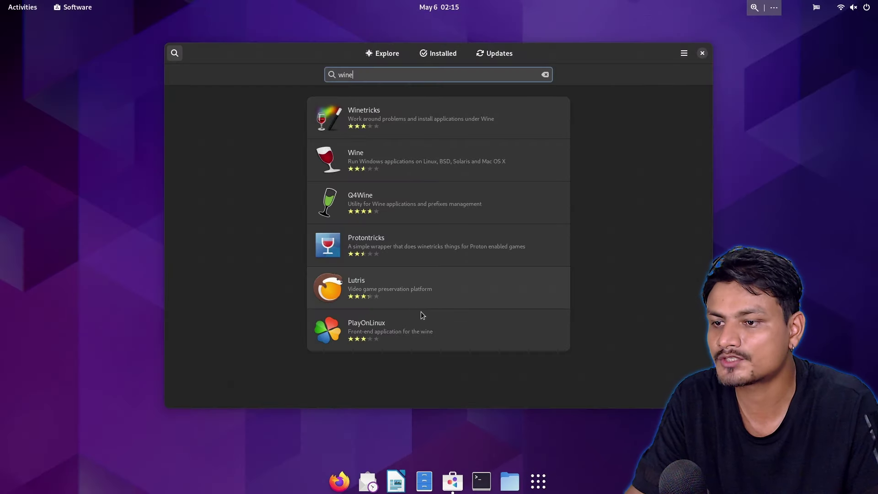
left_click(393, 296)
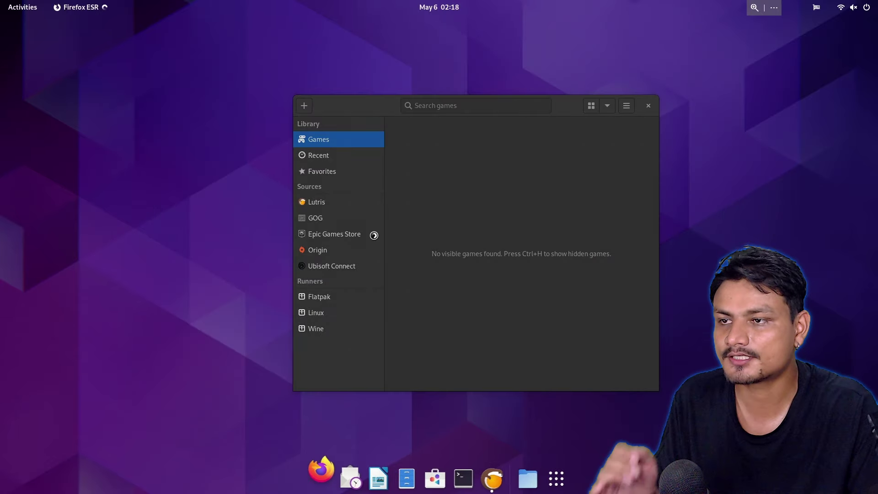
Step: Bring the MuMu Player website fully into view in Firefox and check the last page of the application grid
left_click(231, 43)
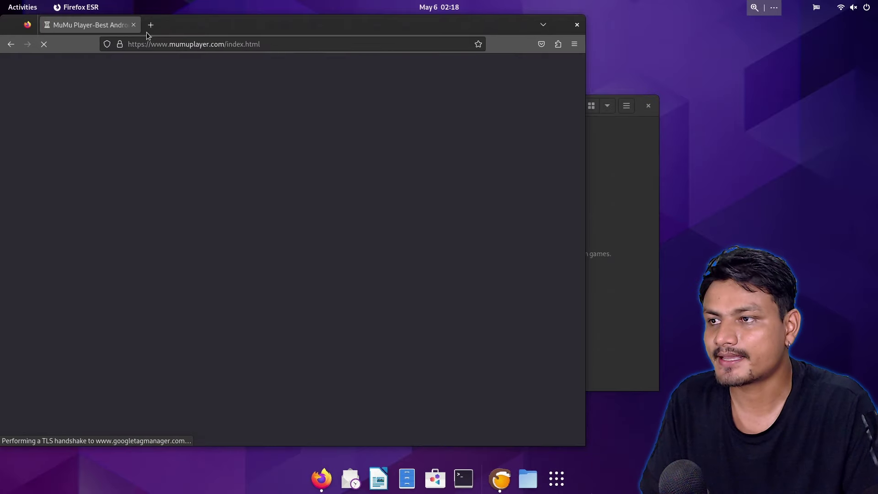
left_click_drag(146, 32, 314, 35)
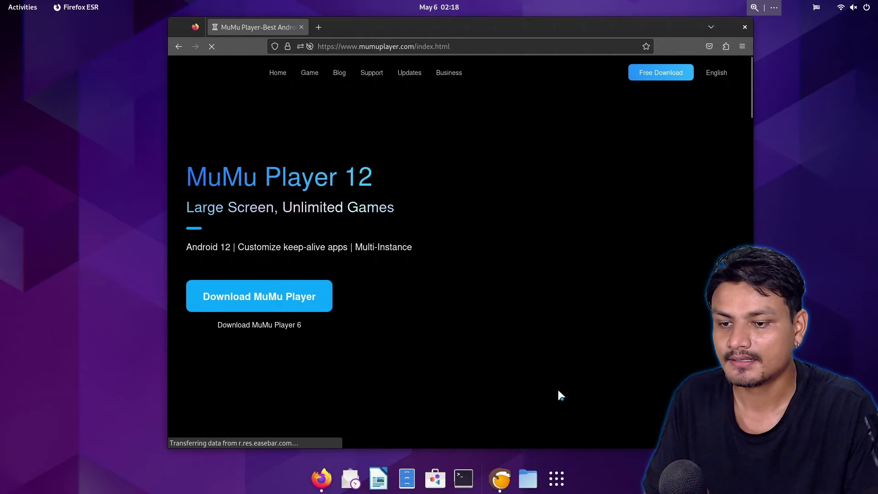
left_click(556, 478)
scroll(602, 286, "down", 1)
scroll(601, 286, "down", 1)
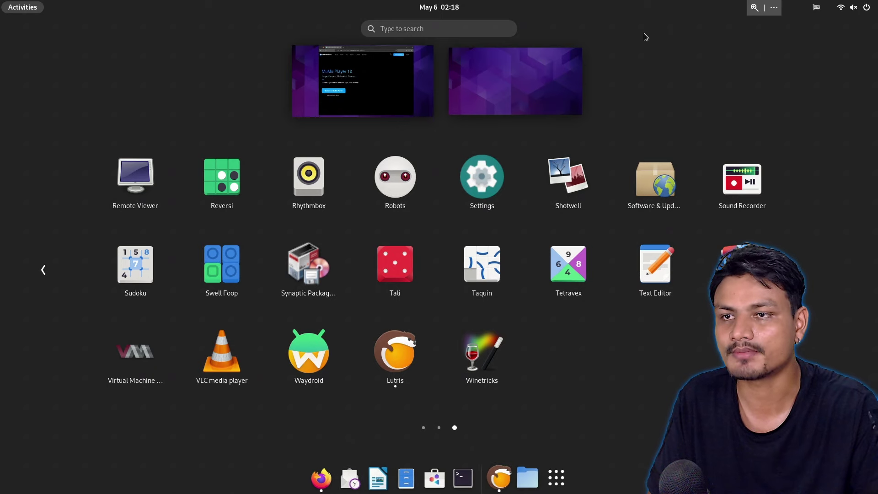
key("super")
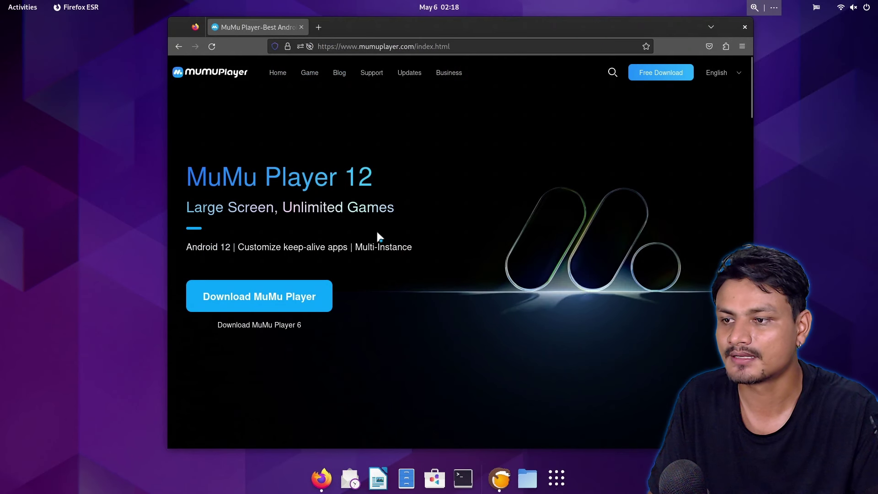
Step: Download MuMu Player 12 from the MuMu Player homepage and close Firefox
left_click(286, 290)
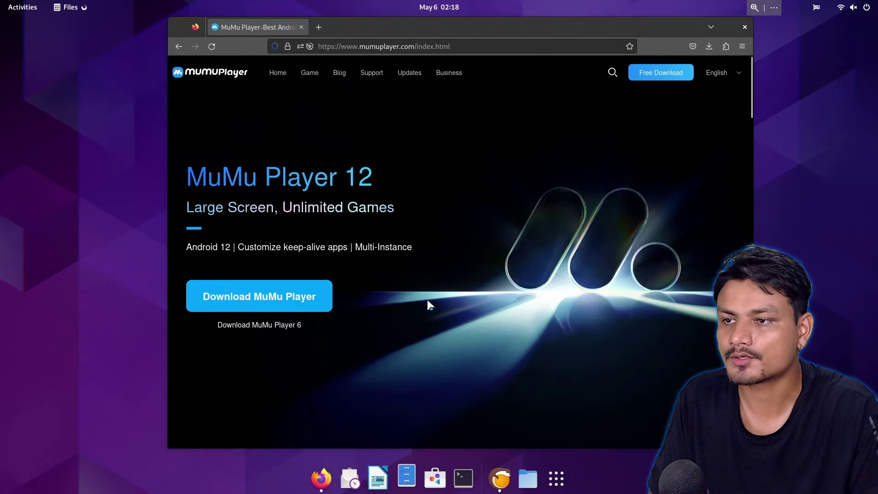
left_click(722, 23)
left_click(745, 27)
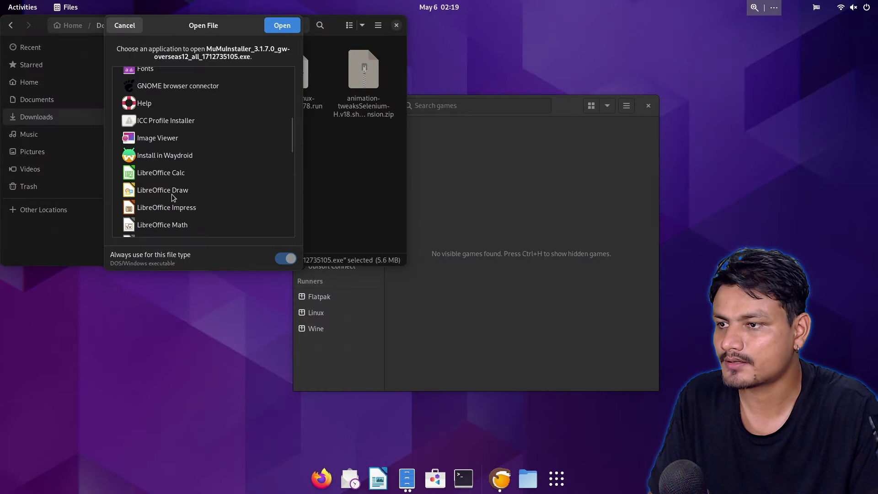
Step: Open the downloaded MuMuInstaller .exe file with Lutris and dismiss the missing Vulkan libraries notice
scroll(176, 192, "down", 5)
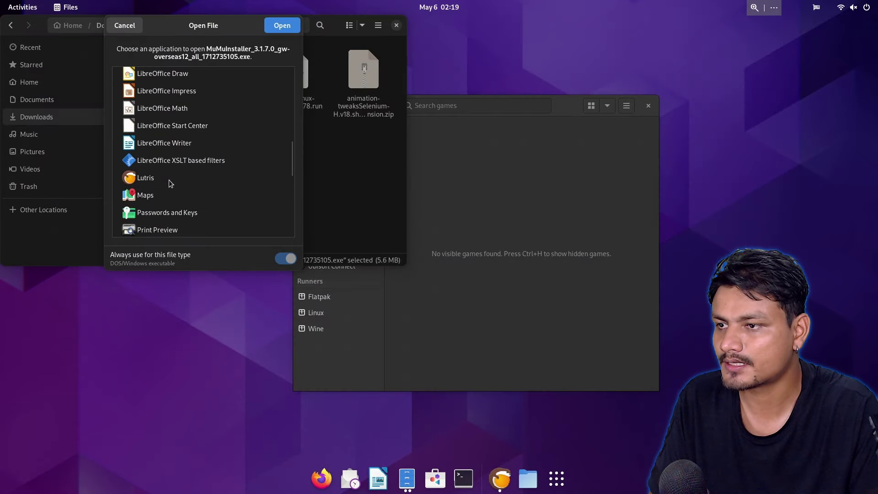
left_click(169, 180)
key("Return")
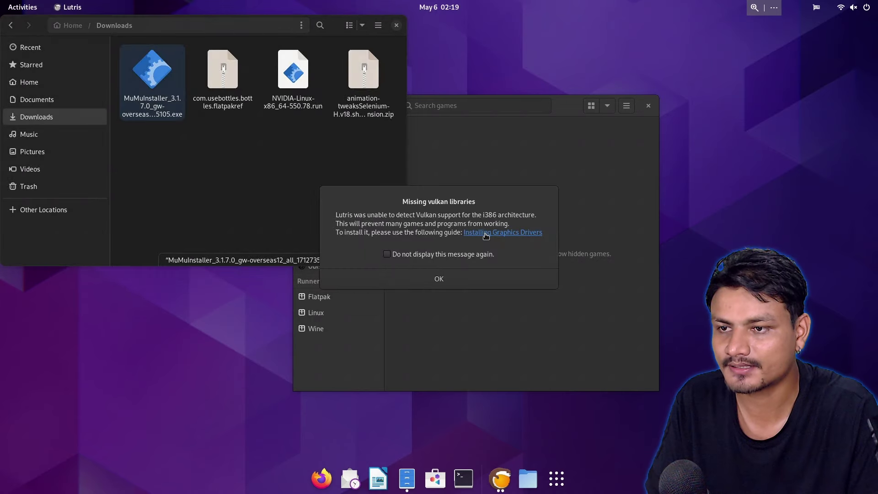
left_click(443, 282)
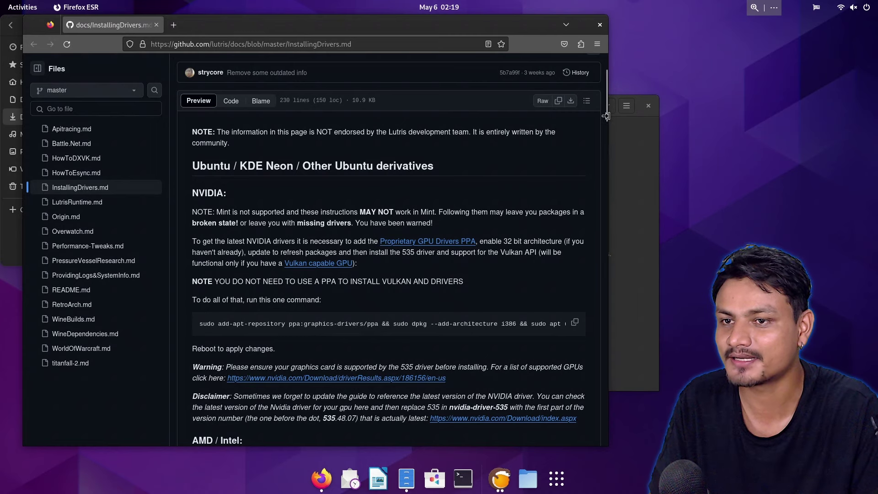
Step: Read the driver instructions in Lutris's InstallingDrivers.md on GitHub, checking the Lutris games library in between
left_click_drag(605, 121, 601, 142)
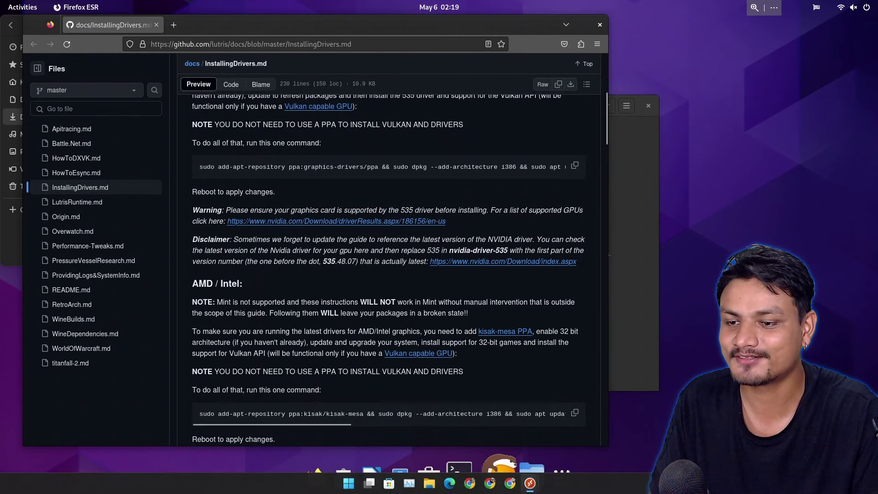
left_click(498, 471)
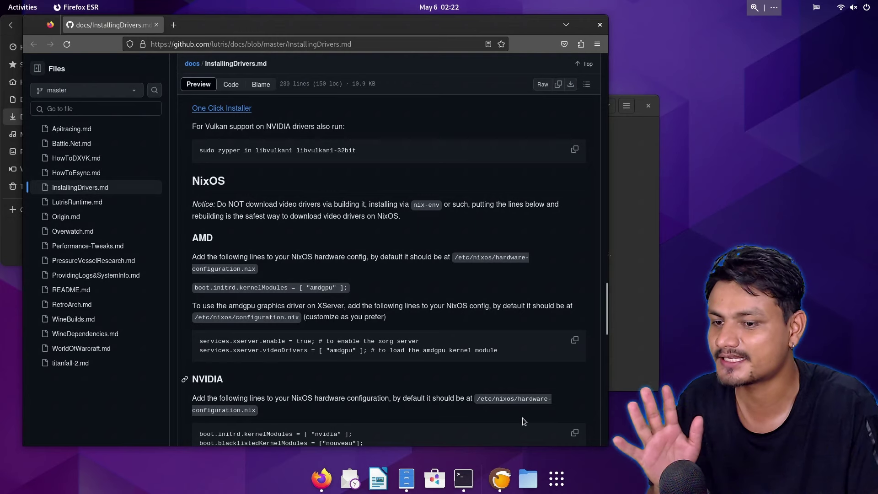
left_click(499, 480)
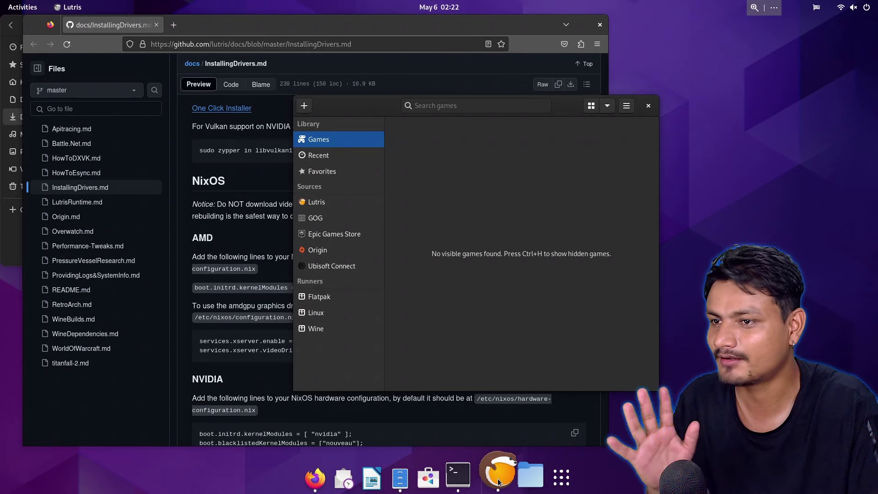
left_click(245, 157)
scroll(367, 278, "down", 2)
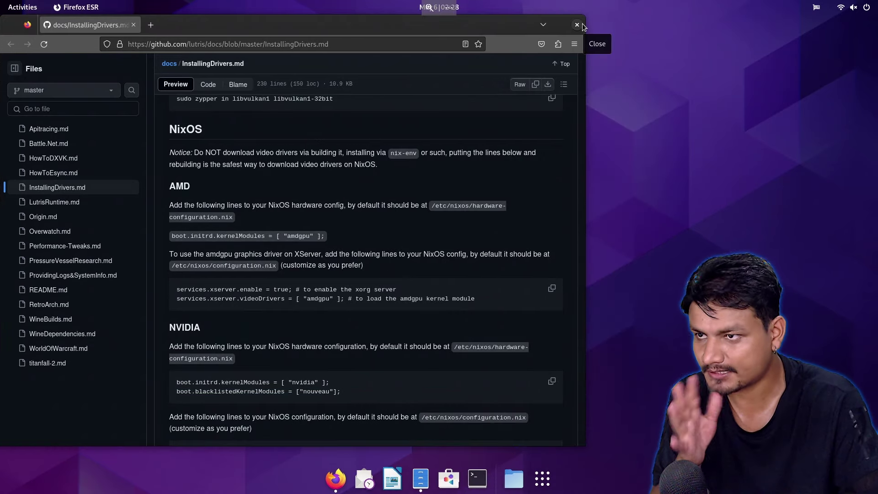
Step: Close the Firefox and Downloads folder windows and move the floating zoom toolbar off the clock to beside the system indicators
left_click(578, 25)
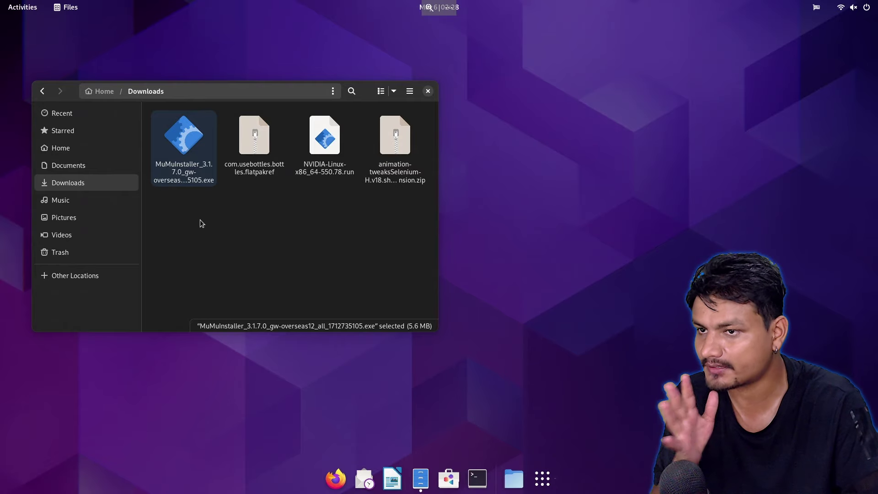
key("ctrl+w")
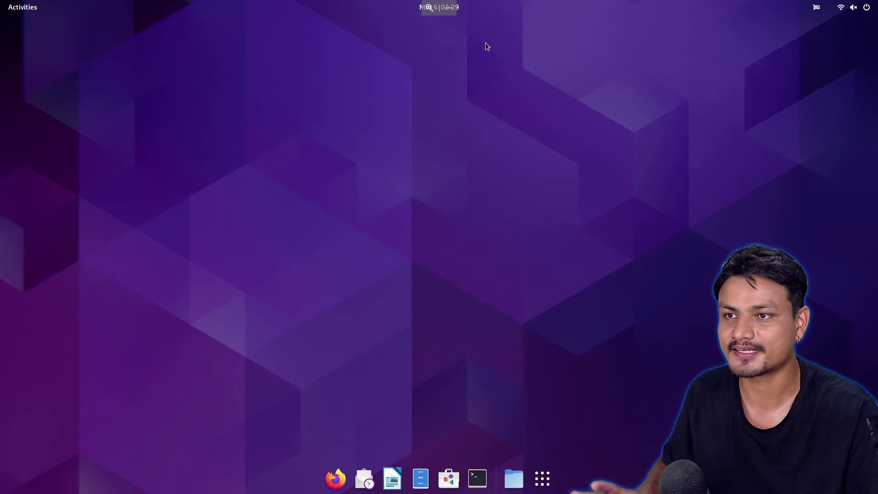
left_click_drag(439, 7, 808, 13)
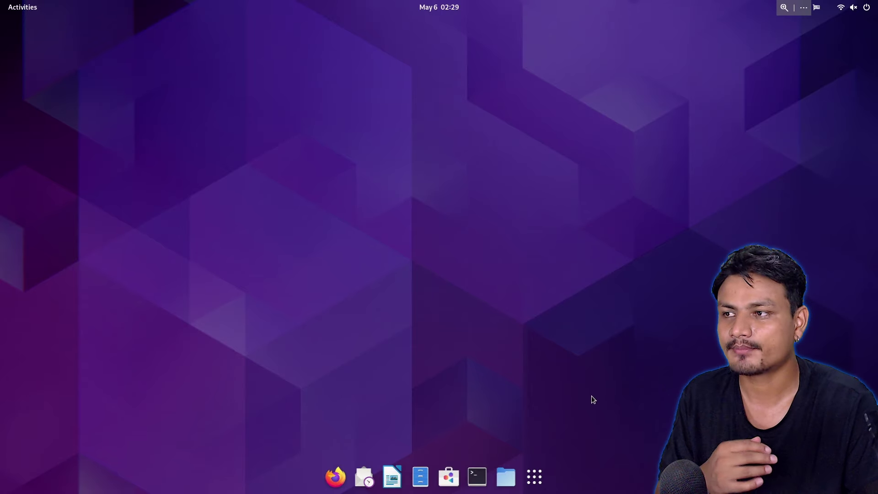
Step: Open the application grid and look through the installed applications on all three pages
left_click(534, 476)
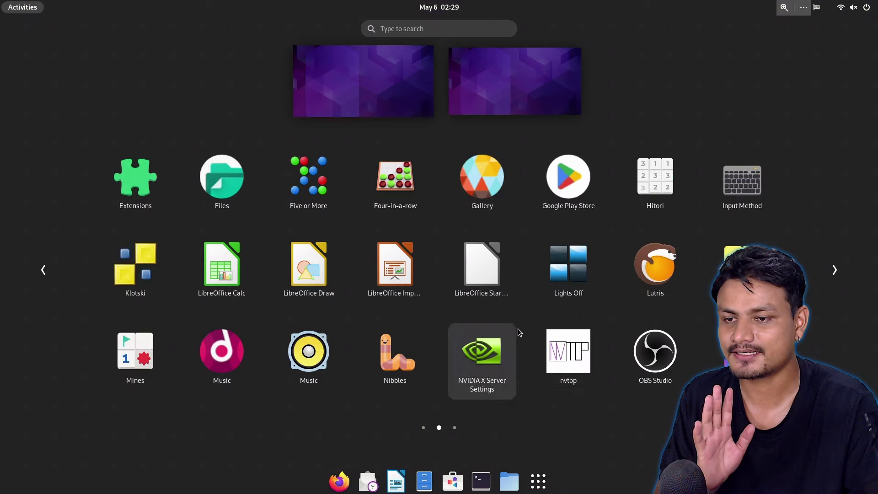
scroll(521, 324, "up", 1)
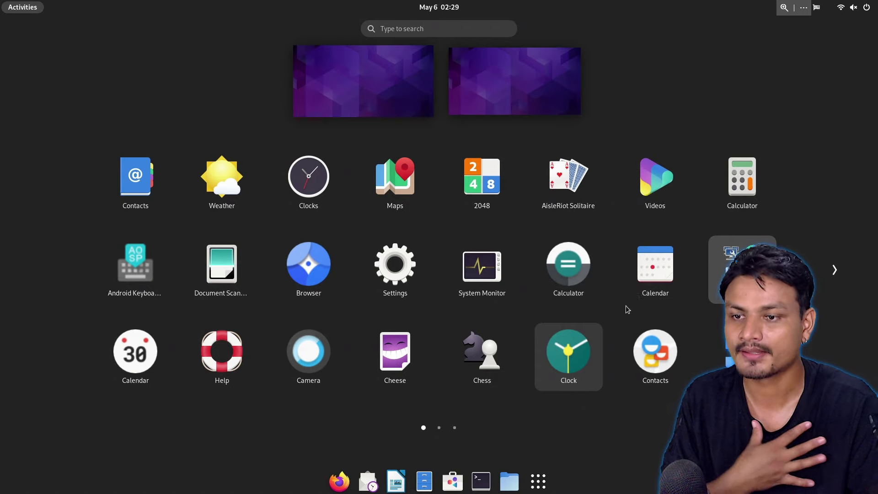
scroll(649, 301, "down", 1)
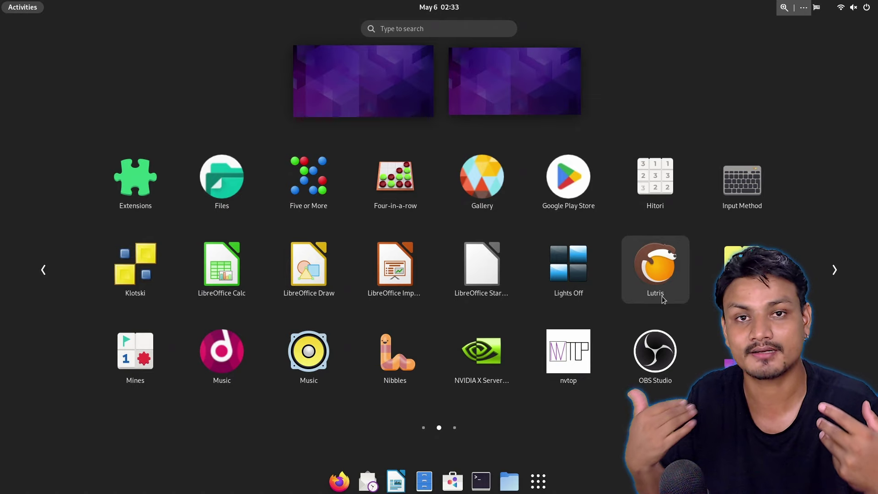
scroll(810, 296, "down", 1)
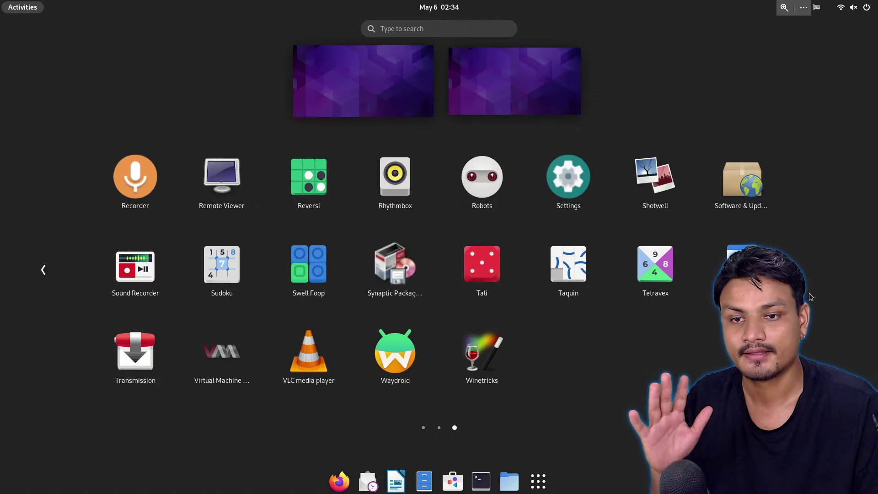
scroll(680, 346, "up", 1)
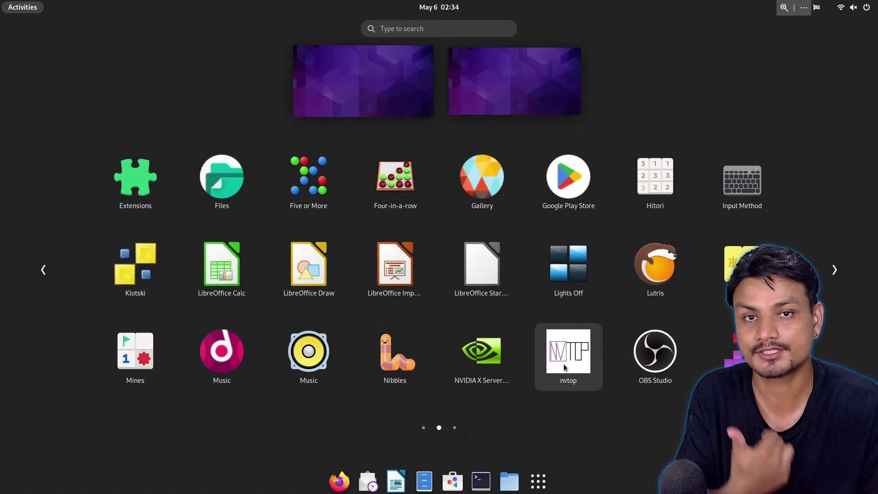
scroll(492, 359, "up", 1)
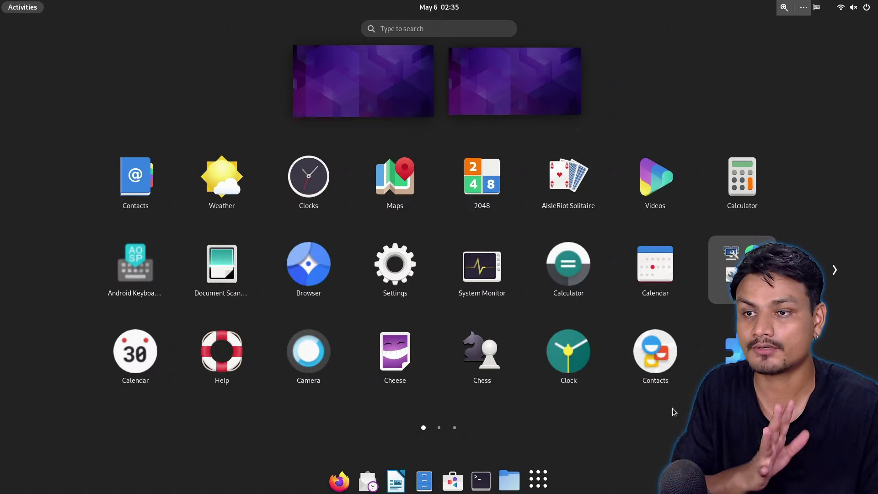